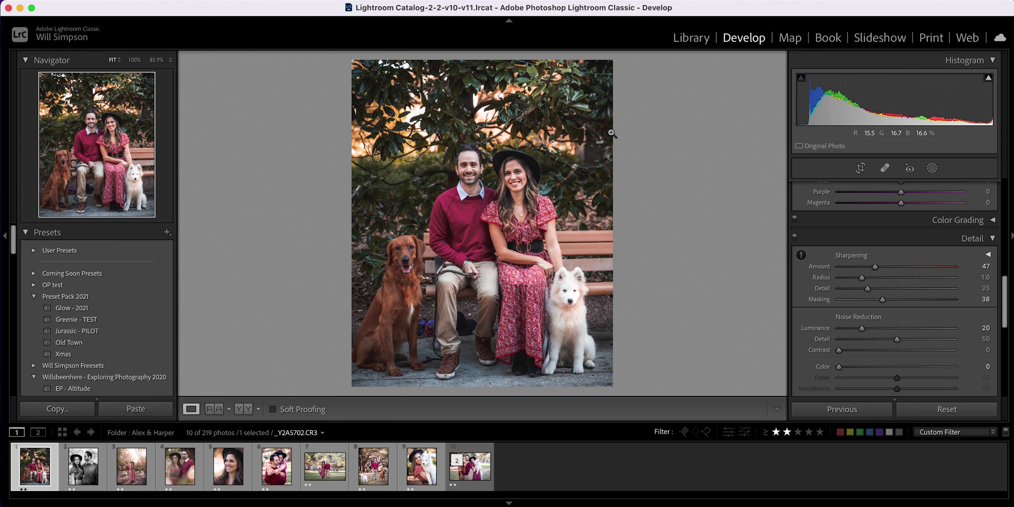
# - Switch to the Print module, preview several templates, and settle on the (1) 4 x 6 template
pyautogui.click(928, 40)
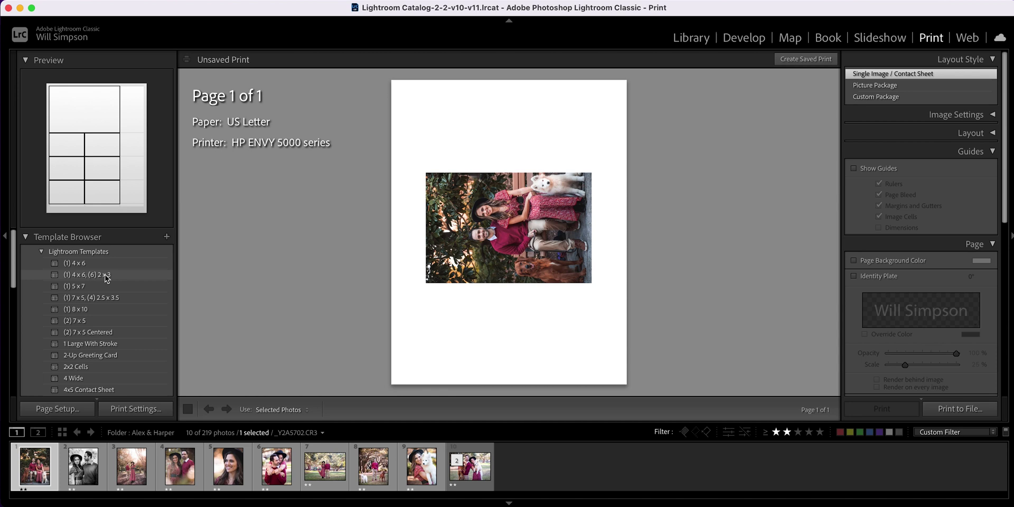
pyautogui.click(88, 274)
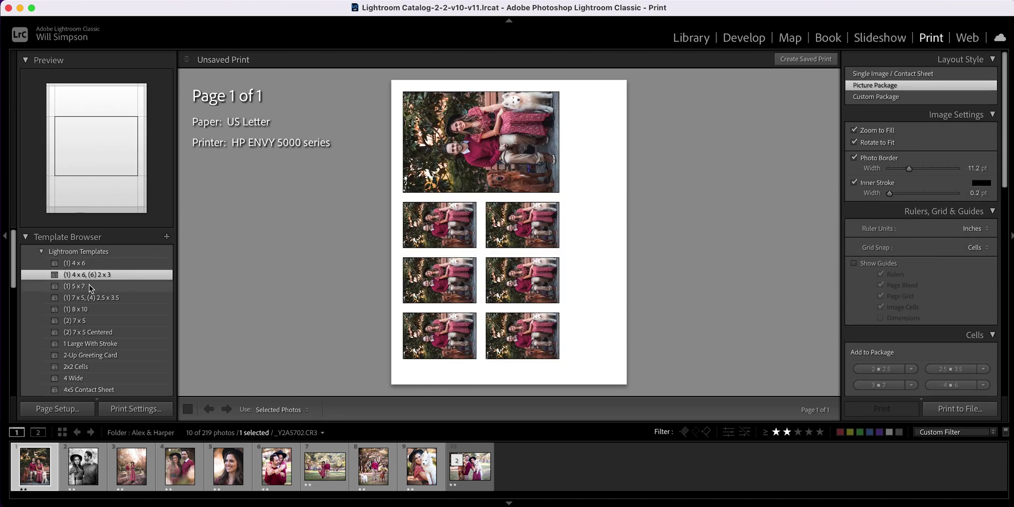
pyautogui.click(90, 288)
pyautogui.click(88, 298)
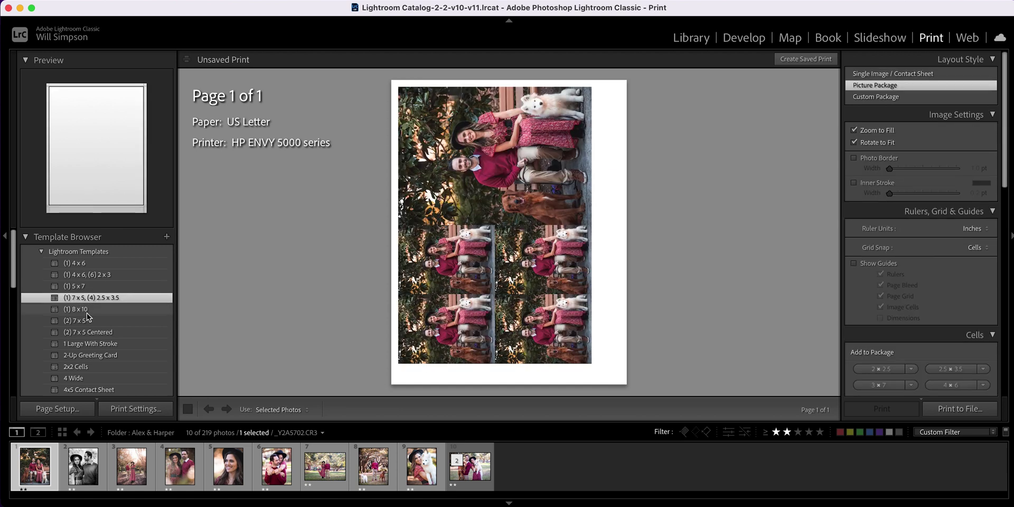
pyautogui.click(69, 375)
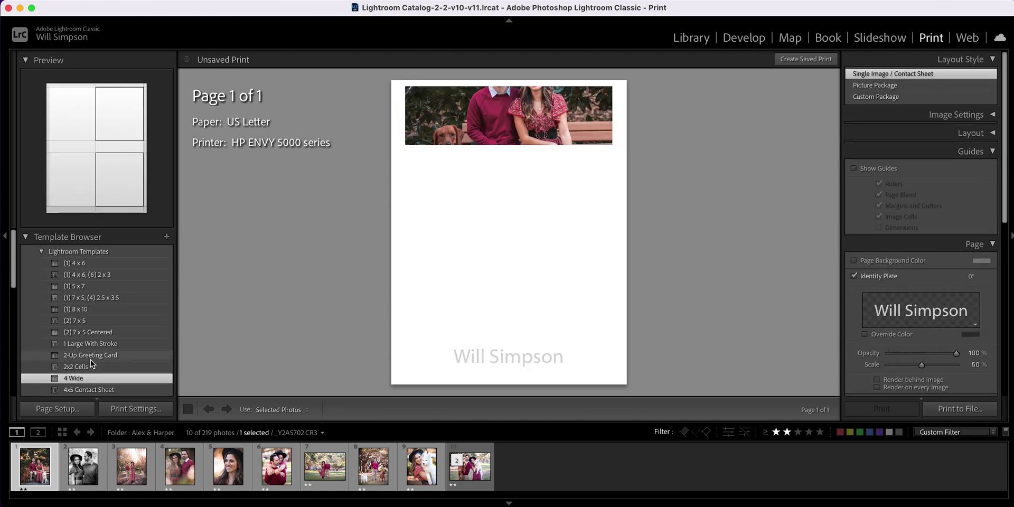
pyautogui.click(94, 262)
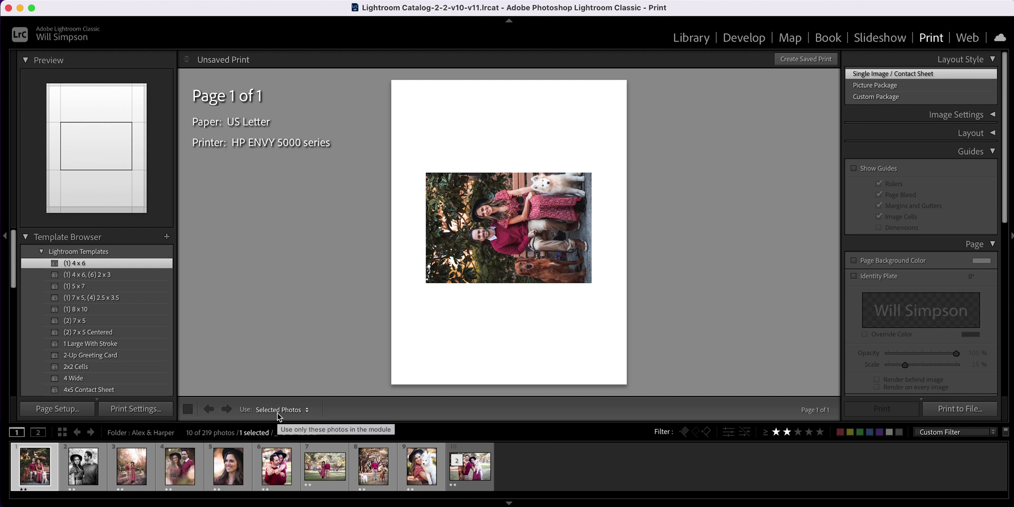
# - Add all ten filmstrip photos, page through to the last page, and turn off Rotate to Fit
pyautogui.keyDown('shift'); pyautogui.click(470, 467); pyautogui.keyUp('shift')
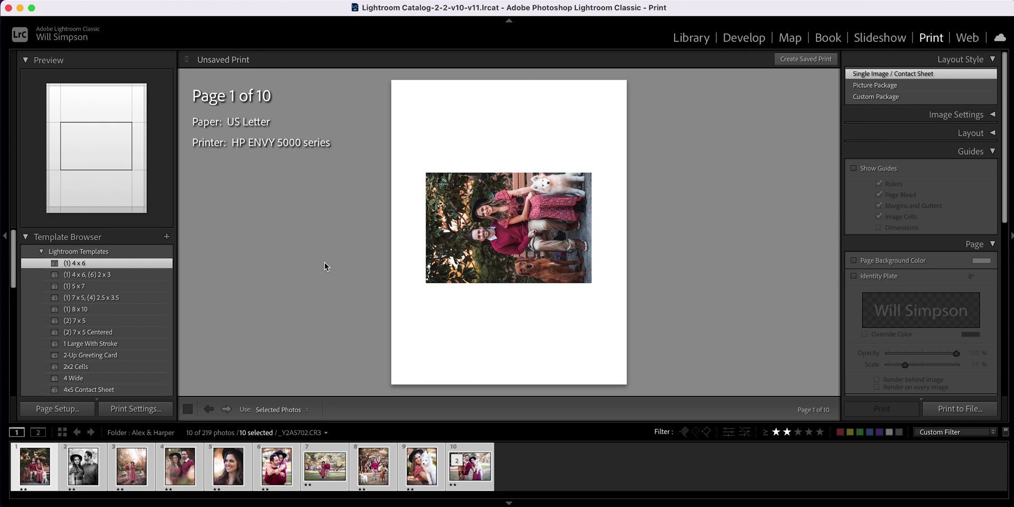
pyautogui.click(226, 410)
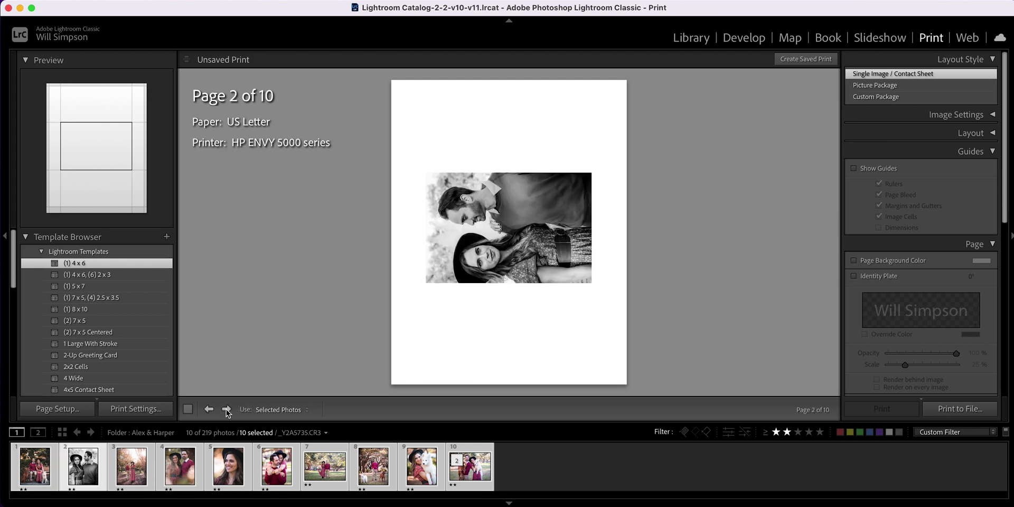
pyautogui.click(226, 410)
pyautogui.click(226, 410)
pyautogui.click(226, 410)
pyautogui.click(226, 410)
pyautogui.click(226, 410)
pyautogui.click(226, 410)
pyautogui.click(226, 410)
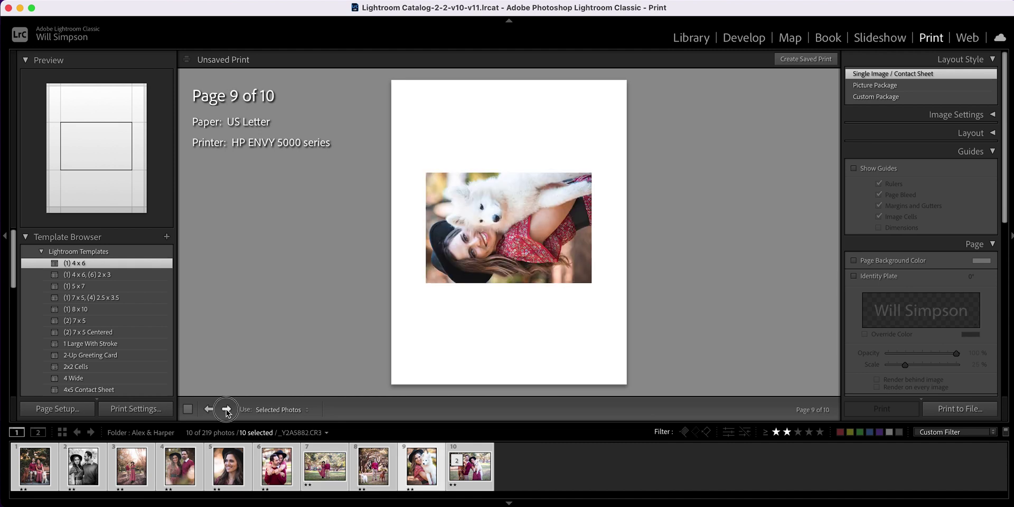
pyautogui.click(226, 410)
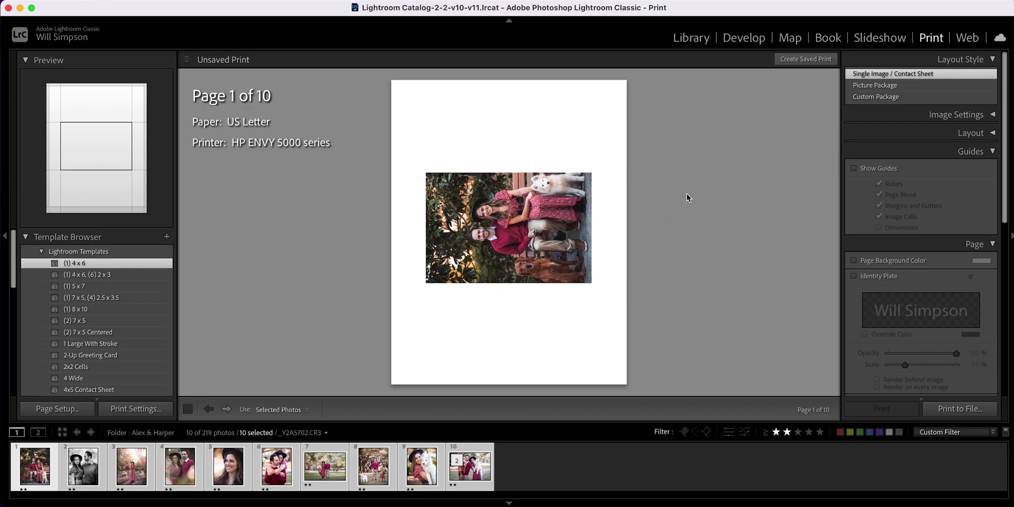
pyautogui.click(979, 116)
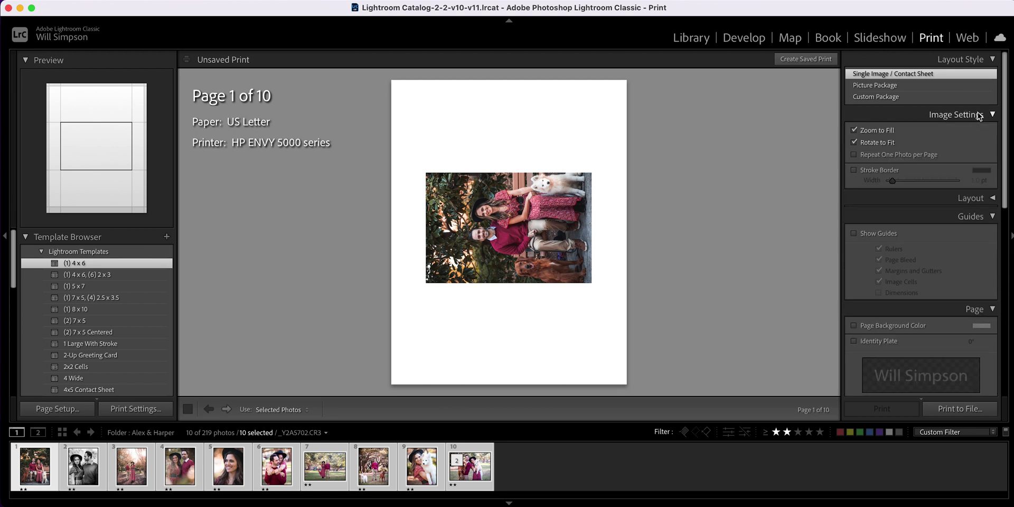
pyautogui.click(883, 146)
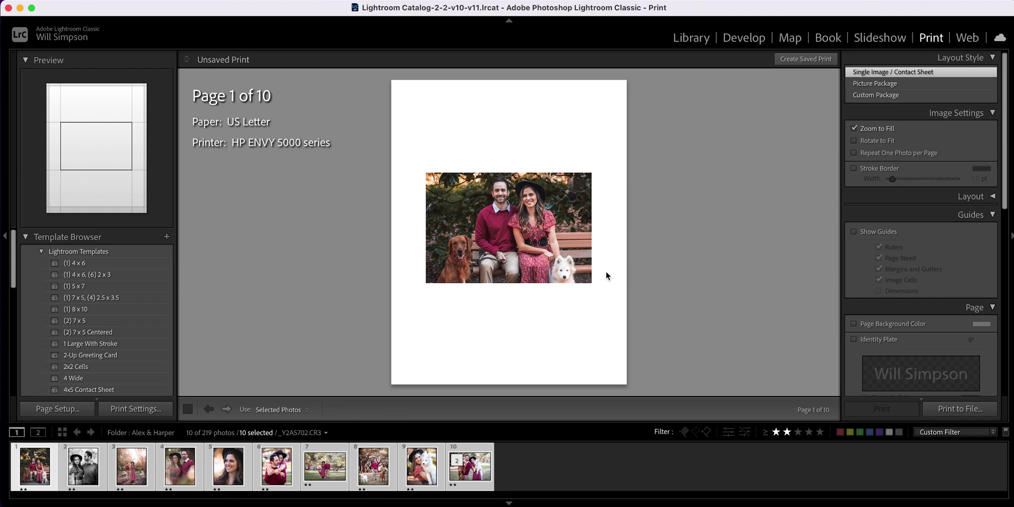
# - Uncheck Zoom to Fill and Rotate to Fit in Image Settings so the photo prints uncropped and upright
pyautogui.click(880, 134)
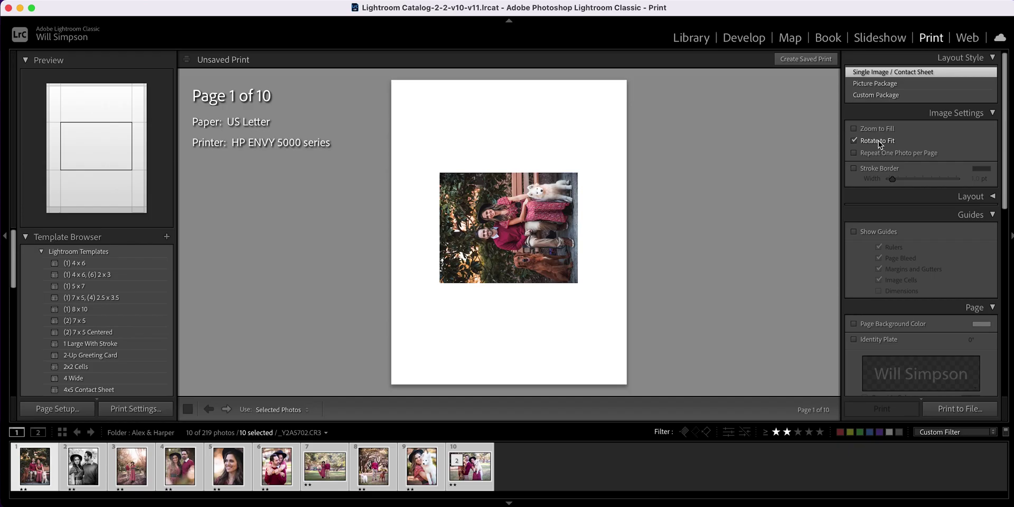
pyautogui.click(879, 140)
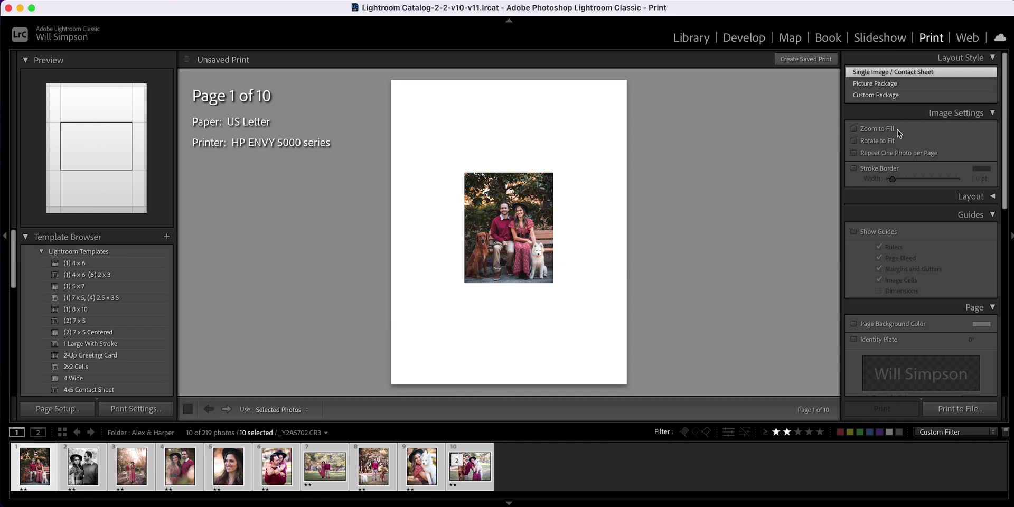
# - Briefly try Zoom to Fill, revert to uncropped photos, and collapse Image Settings
pyautogui.click(876, 130)
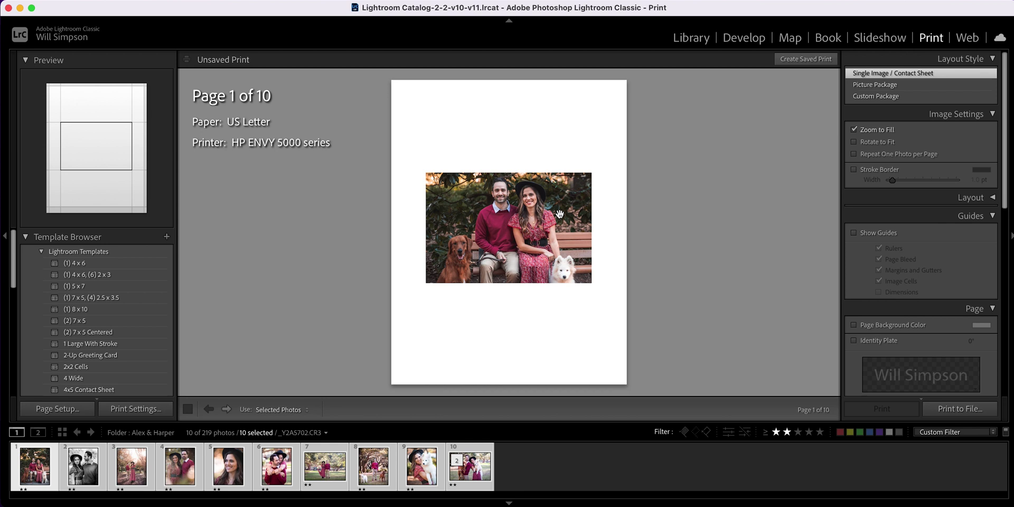
pyautogui.click(876, 130)
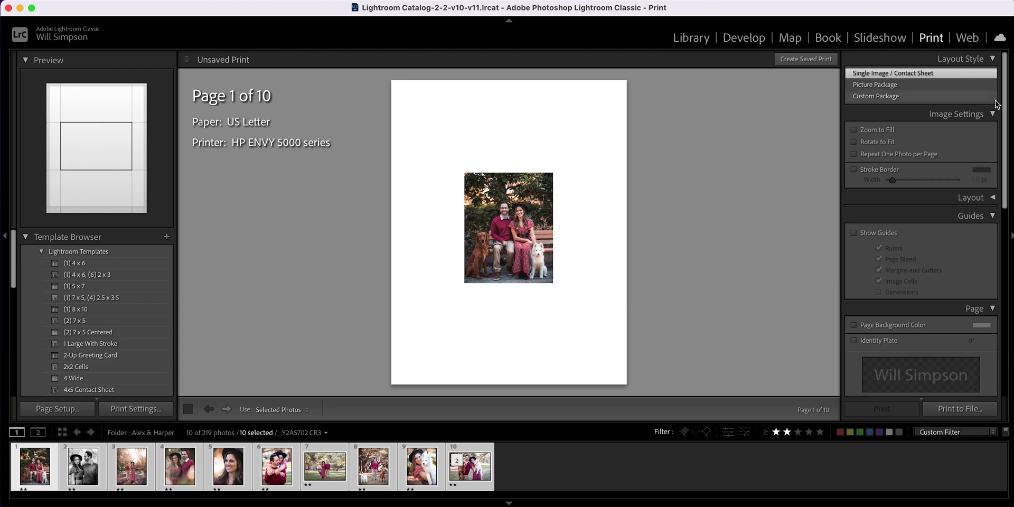
pyautogui.click(988, 114)
# - In Layout, keep the 0.25 in margin and set the page grid to 2 rows by 2 columns
pyautogui.click(987, 133)
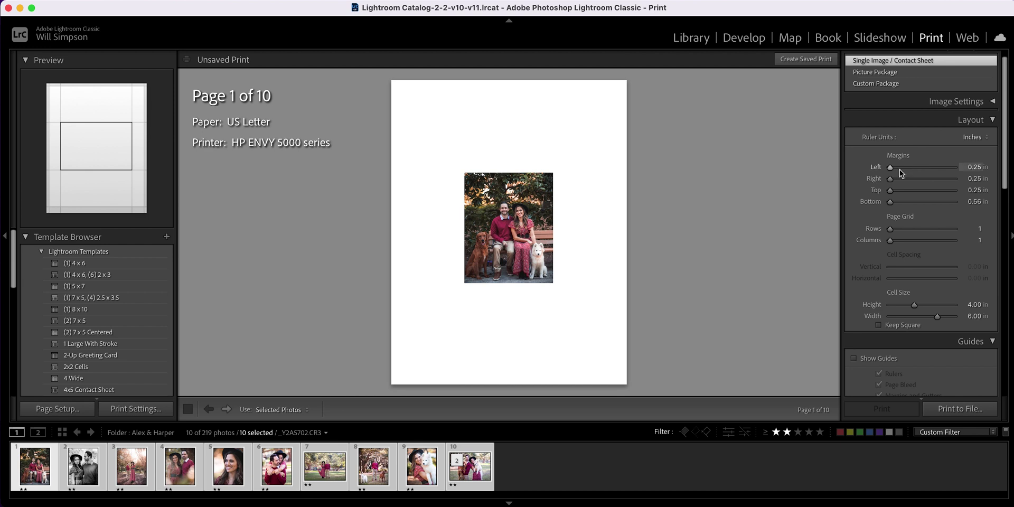
pyautogui.moveTo(891, 168); pyautogui.dragTo(891, 202)
pyautogui.moveTo(891, 229); pyautogui.dragTo(906, 234)
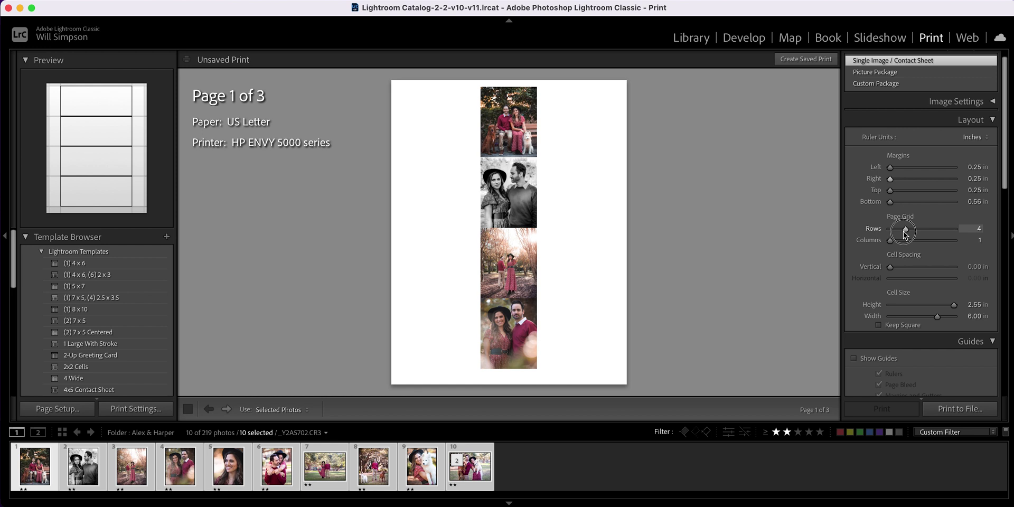
pyautogui.moveTo(905, 234); pyautogui.dragTo(866, 235)
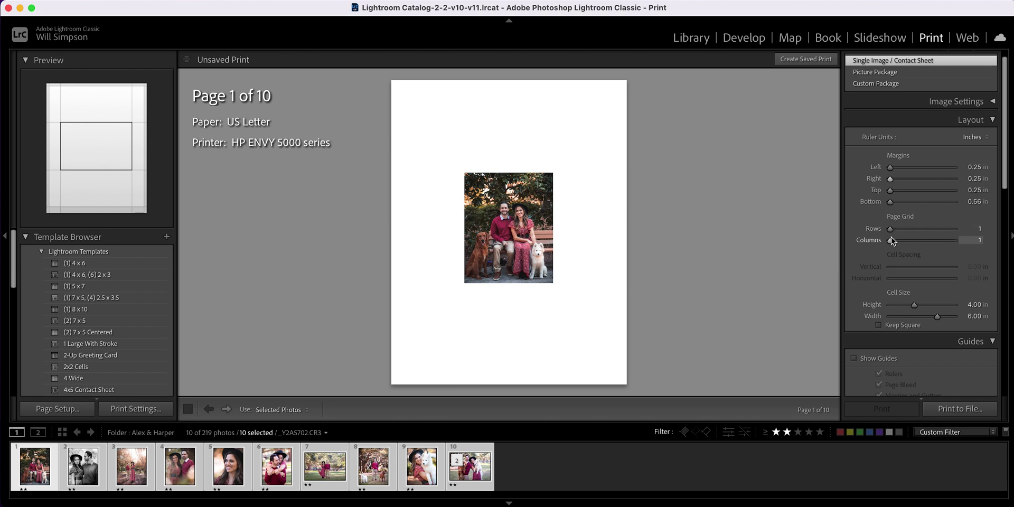
pyautogui.moveTo(891, 244); pyautogui.dragTo(895, 229)
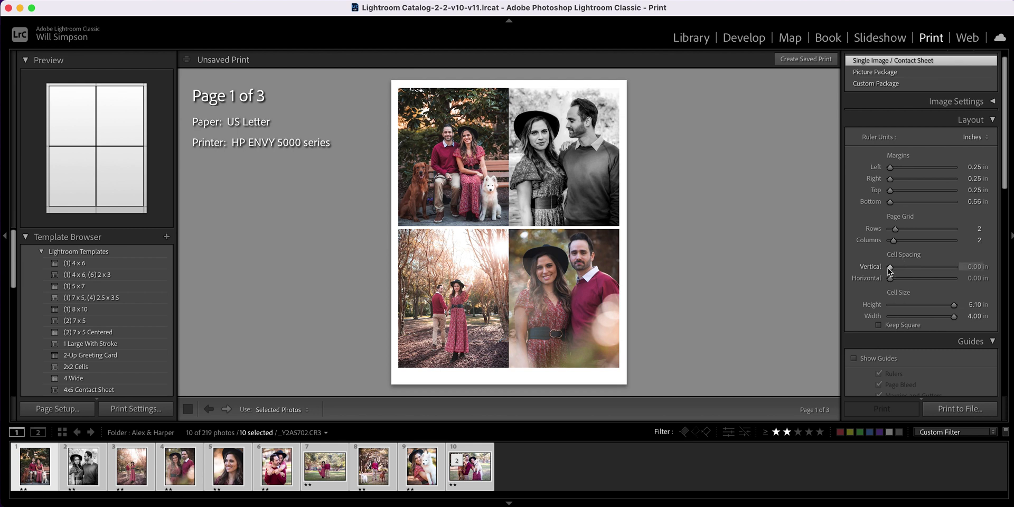
# - Set horizontal cell spacing to 0.22 in and the cell size to 5.09 x 3.89 in
pyautogui.moveTo(890, 269); pyautogui.dragTo(894, 281)
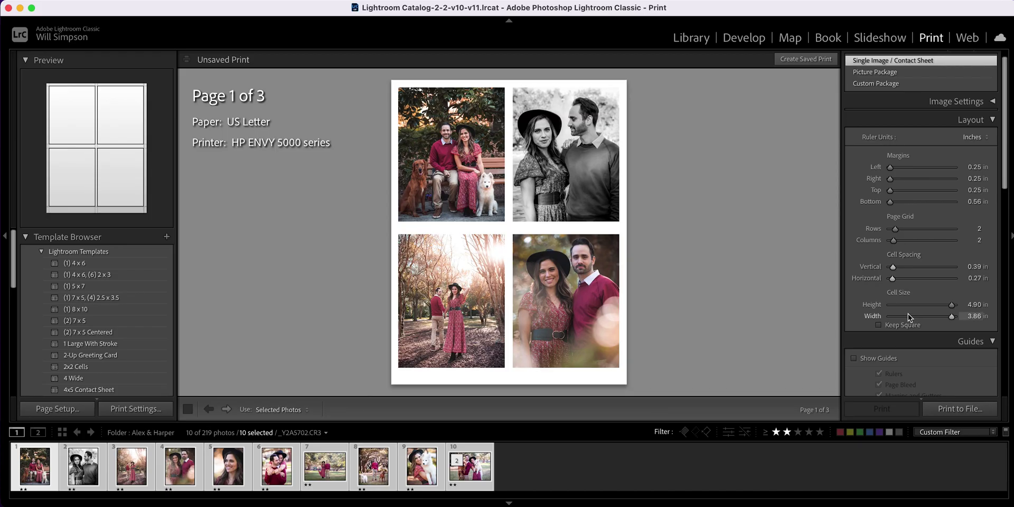
pyautogui.moveTo(908, 314); pyautogui.dragTo(974, 315)
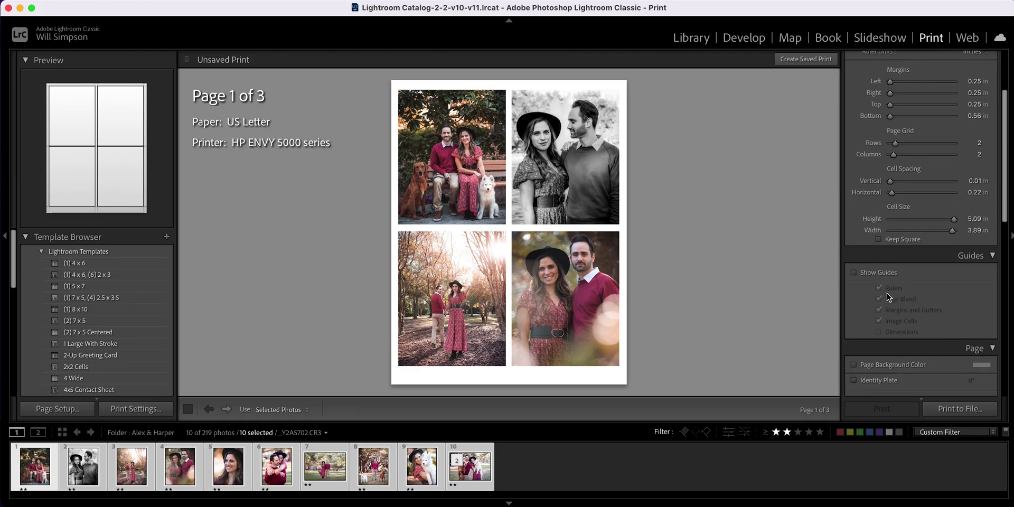
# - Turn on Show Guides but hide the rulers, page bleed shading and margin guides
pyautogui.scroll(-2, 886, 293)
pyautogui.click(869, 242)
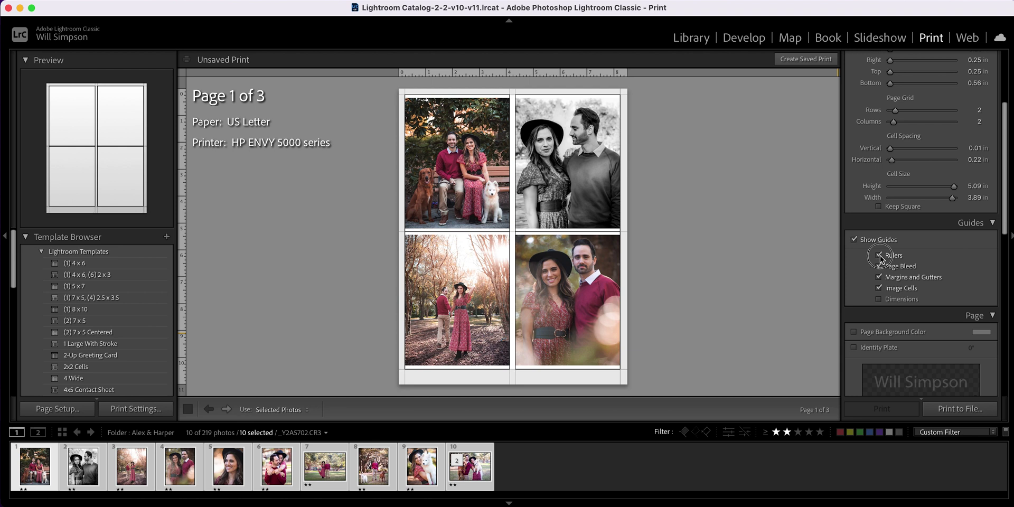
pyautogui.click(879, 255)
pyautogui.click(879, 267)
pyautogui.click(880, 267)
pyautogui.click(880, 266)
pyautogui.click(879, 266)
pyautogui.click(880, 267)
pyautogui.click(879, 266)
pyautogui.click(879, 268)
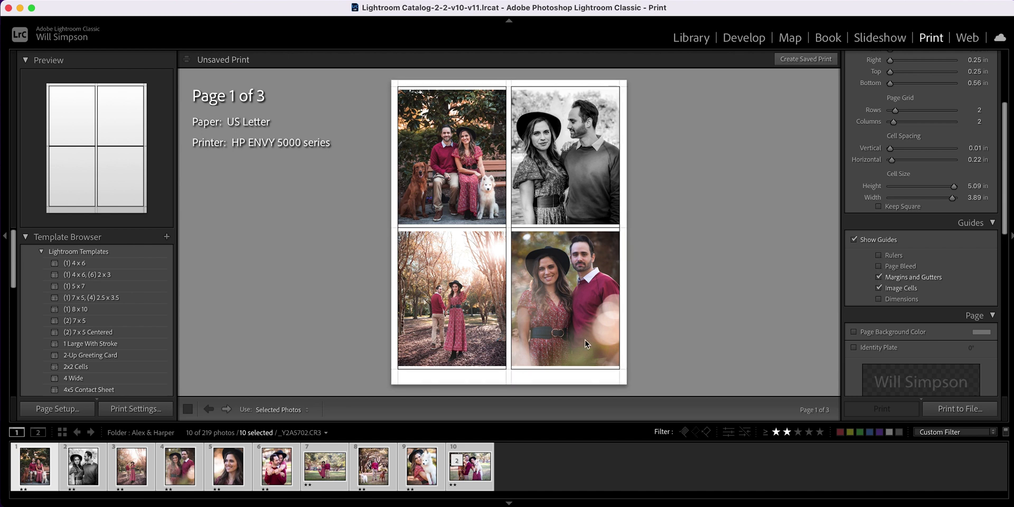
pyautogui.click(880, 277)
# - Toggle the image cell outlines and increase vertical cell spacing to spread the rows apart
pyautogui.click(879, 289)
pyautogui.scroll(2, 899, 181)
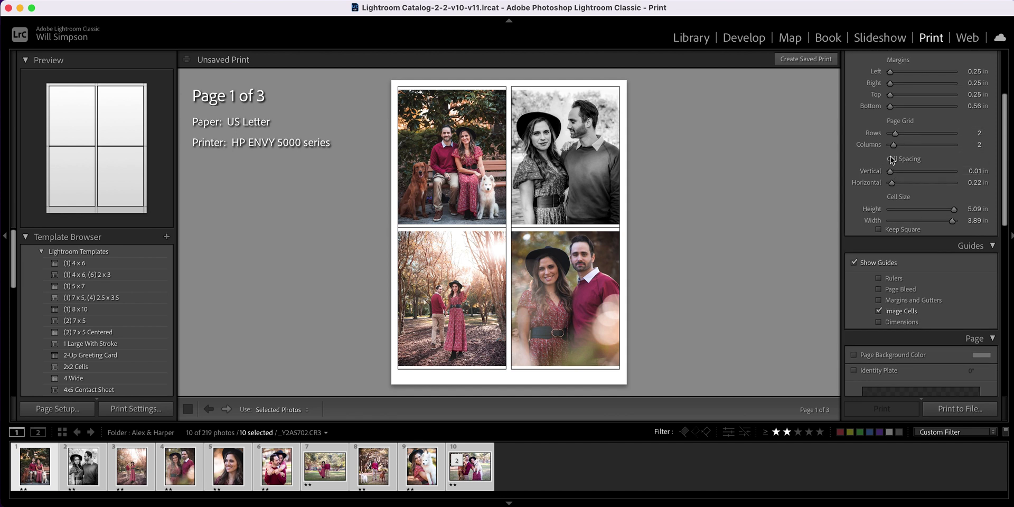
pyautogui.moveTo(890, 172); pyautogui.dragTo(893, 184)
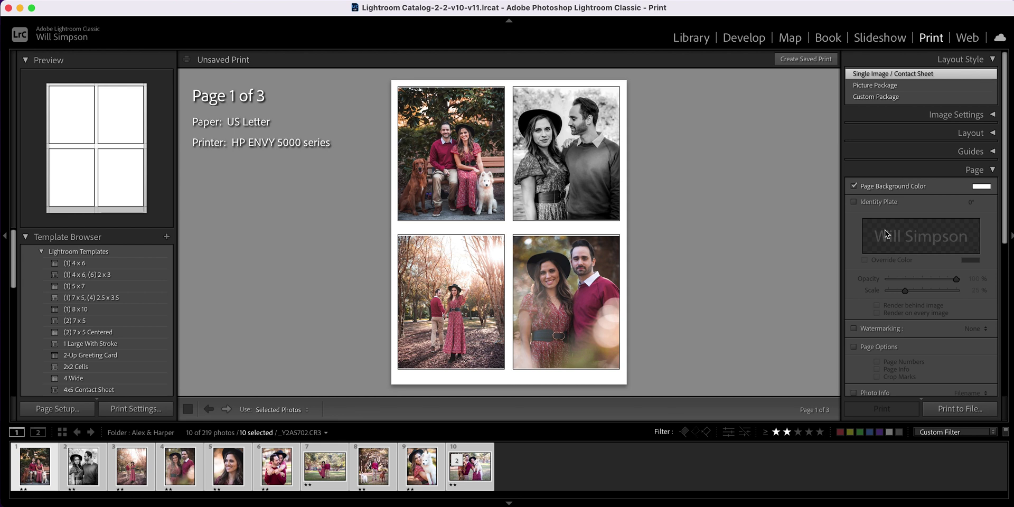
# - Enable the Identity Plate on the page and open the Identity Plate Editor to edit its text
pyautogui.click(884, 201)
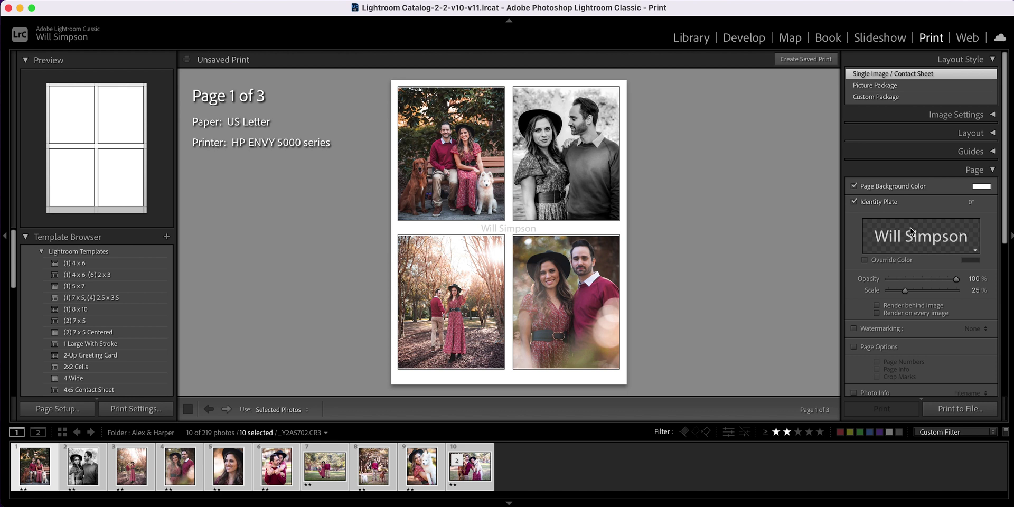
pyautogui.click(975, 252)
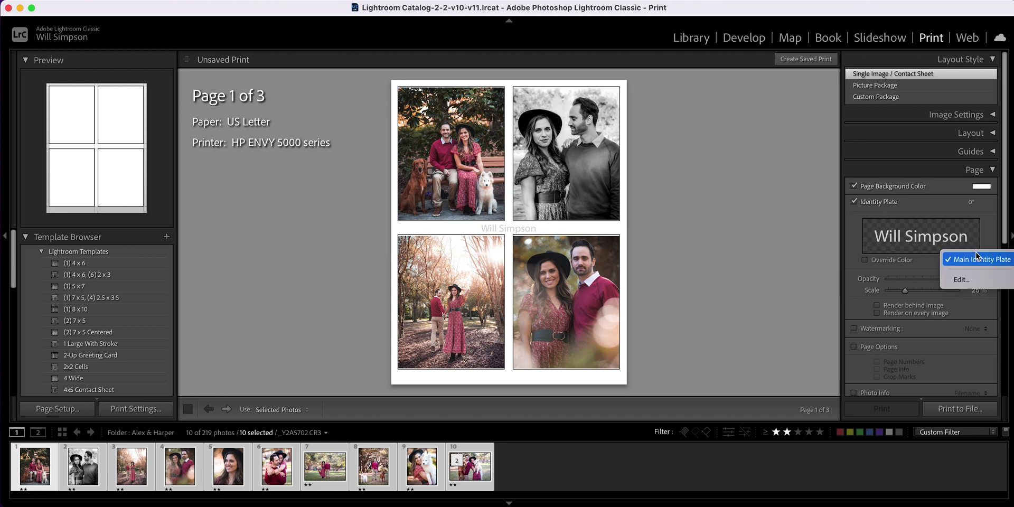
pyautogui.click(977, 280)
pyautogui.click(504, 188)
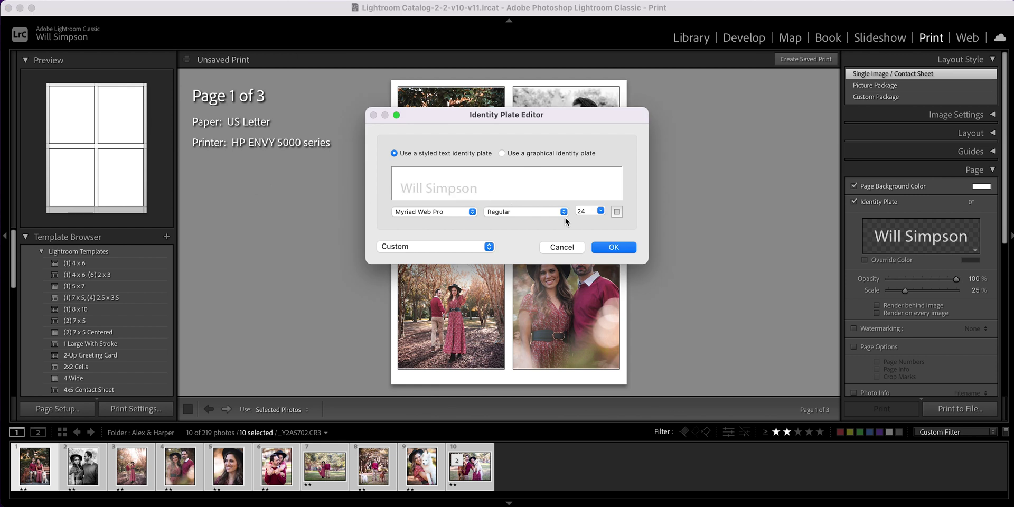
# - Add a second line, PHOTOGRAPHY, beneath the photographer's name in the identity plate
pyautogui.click(614, 247)
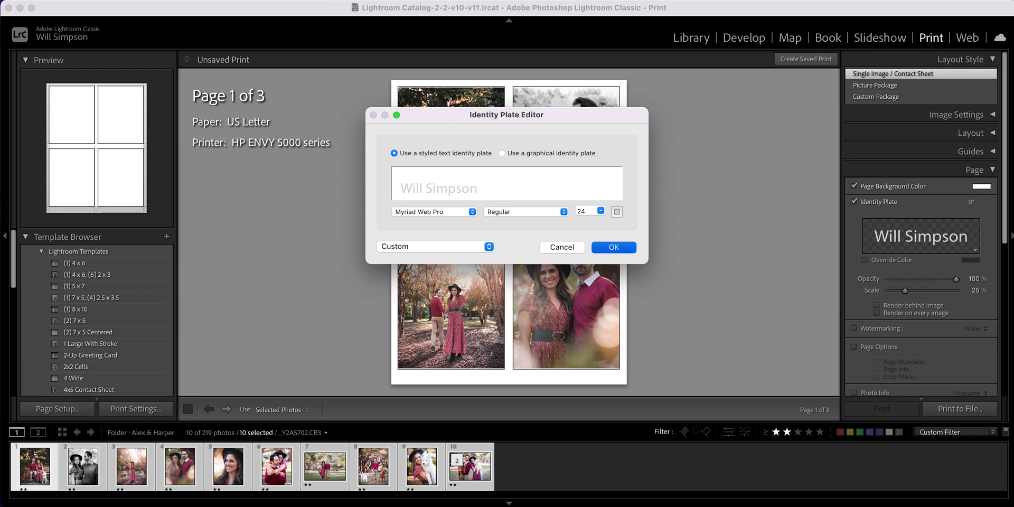
pyautogui.doubleClick(945, 252)
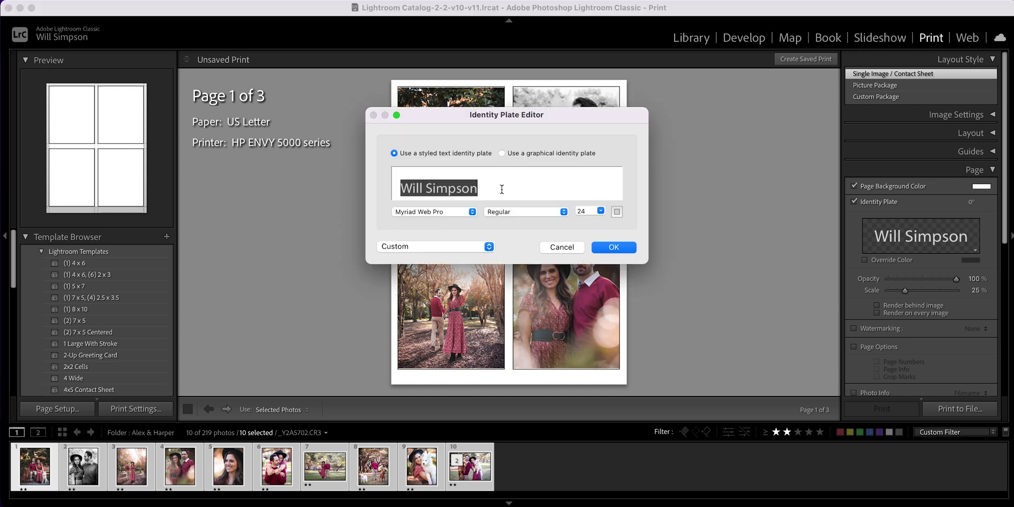
pyautogui.click(501, 189)
pyautogui.press('Return')
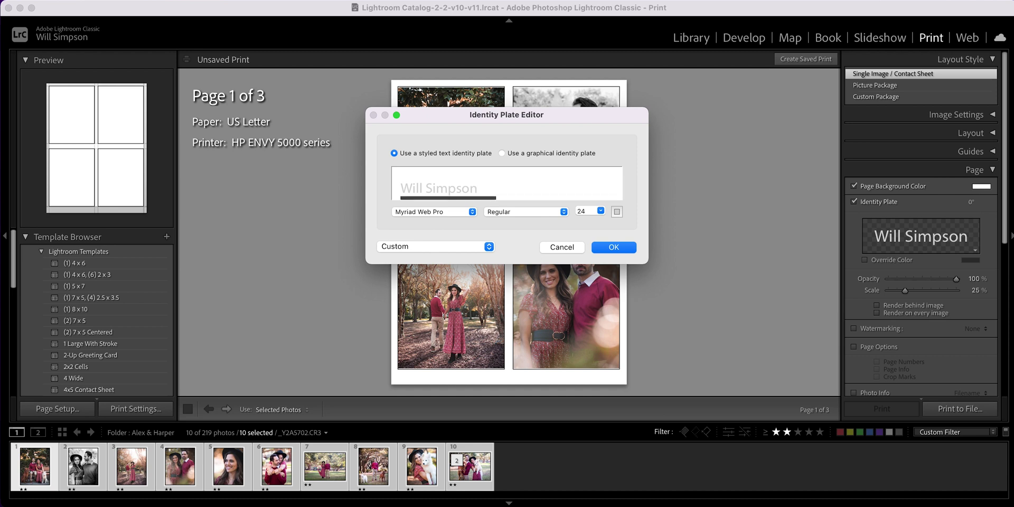
pyautogui.click(435, 197)
# - Set all the identity plate text to Times New Roman and confirm with OK
pyautogui.press('super+a')
pyautogui.click(425, 212)
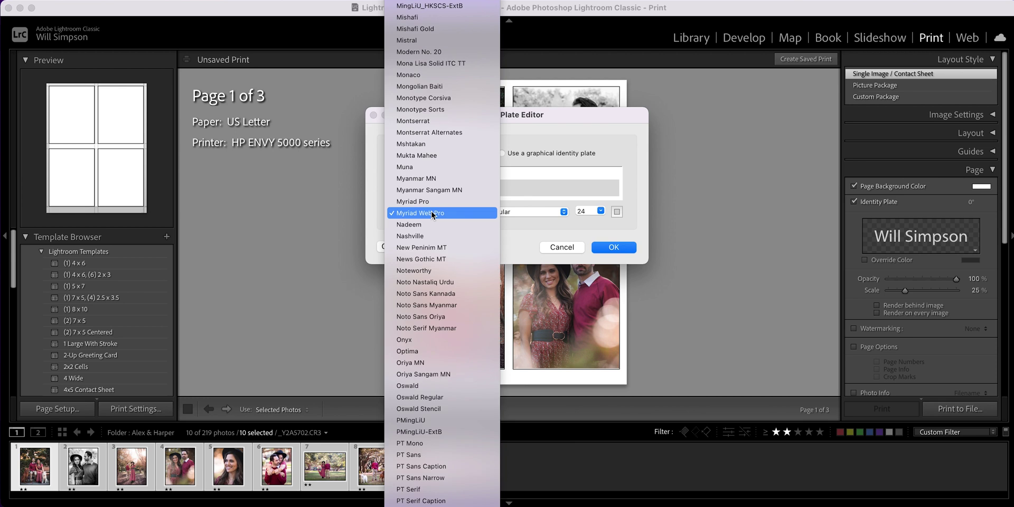
pyautogui.scroll(-10, 432, 213)
pyautogui.scroll(-5, 432, 214)
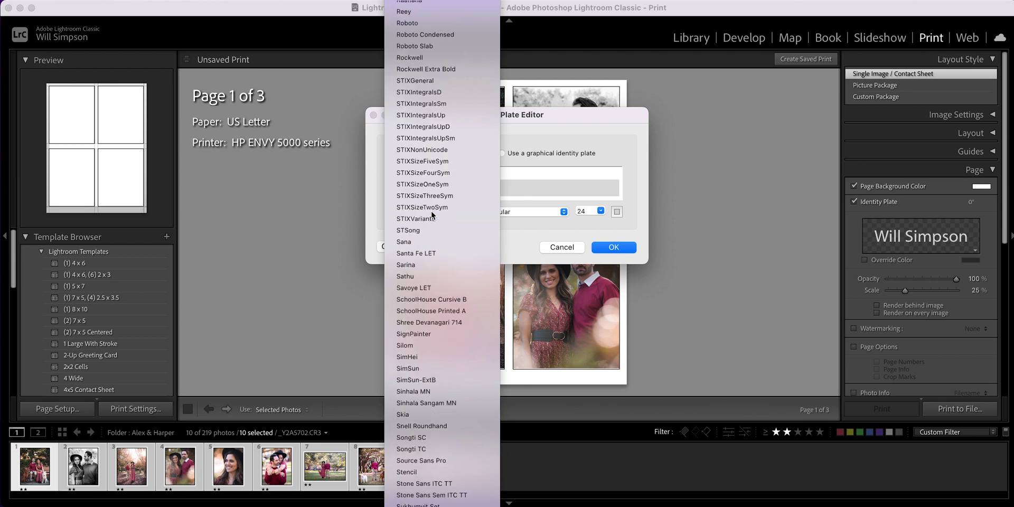
pyautogui.scroll(-2, 432, 215)
pyautogui.click(432, 215)
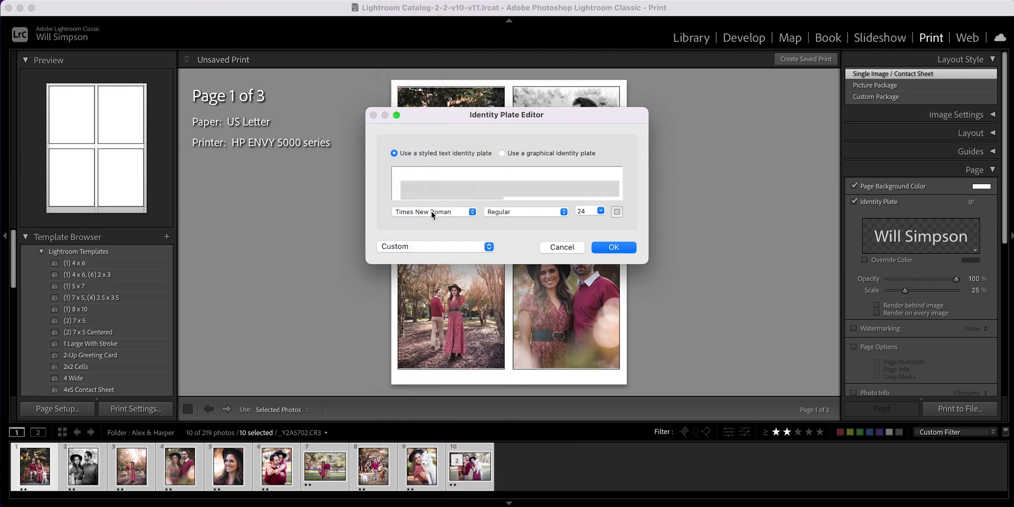
pyautogui.click(582, 211)
pyautogui.click(612, 248)
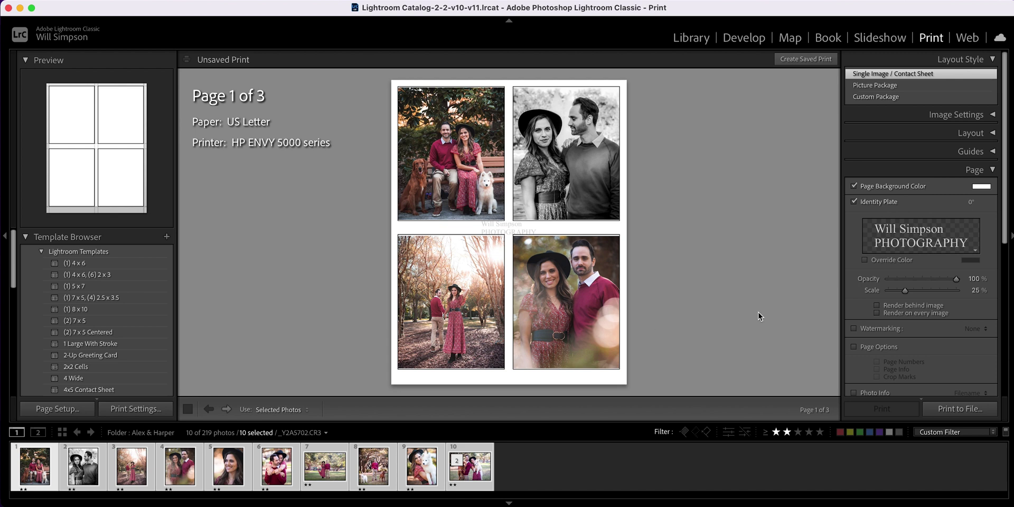
# - Render the identity plate on every image at 78% scale and 53% opacity
pyautogui.click(915, 315)
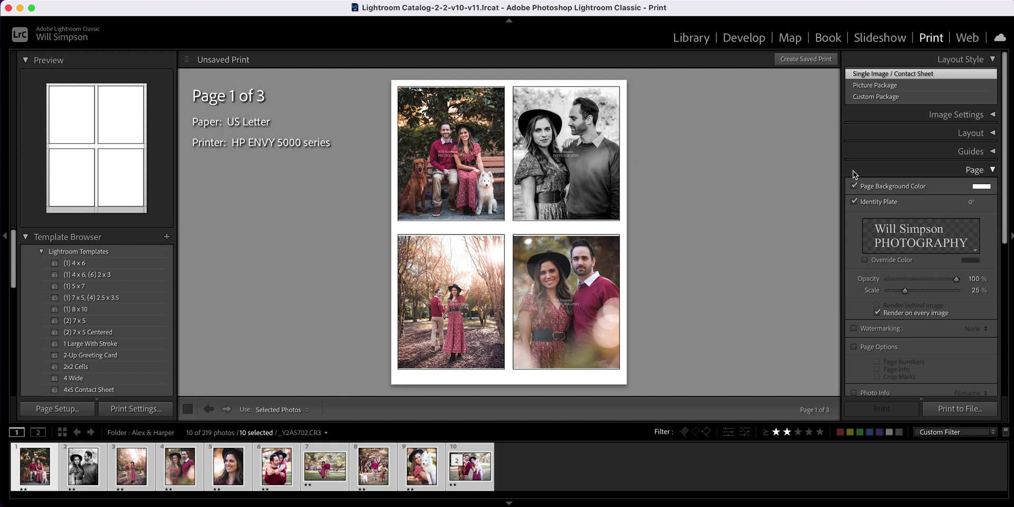
pyautogui.moveTo(905, 290); pyautogui.dragTo(942, 293)
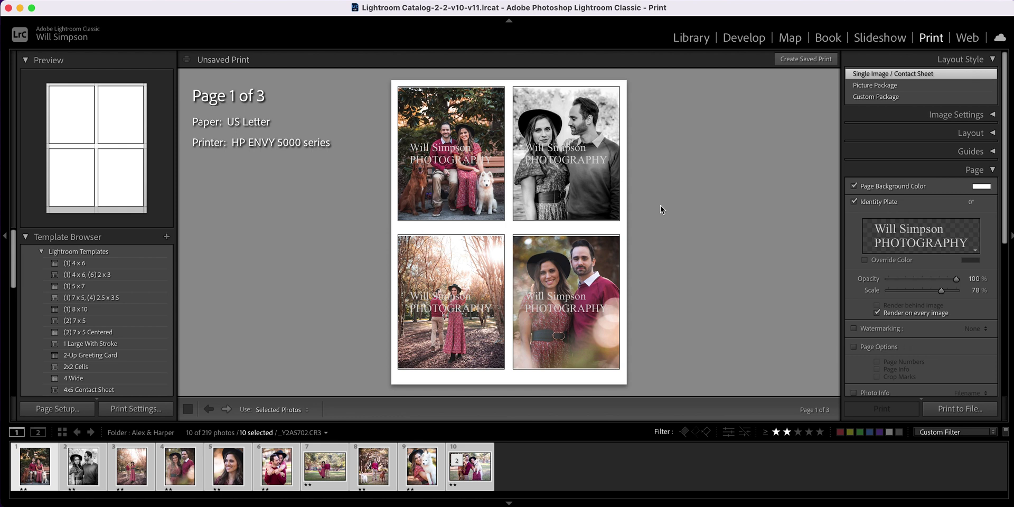
pyautogui.moveTo(957, 279); pyautogui.dragTo(924, 282)
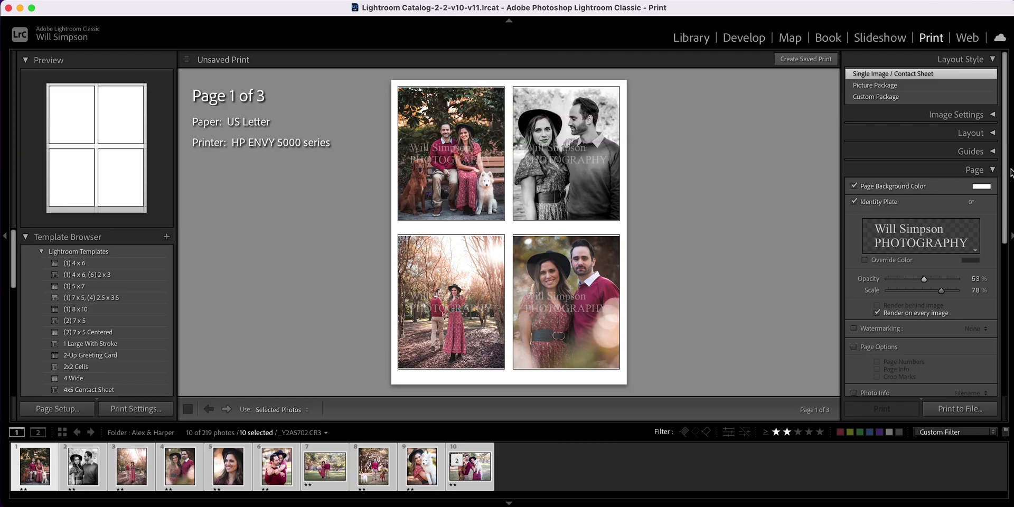
pyautogui.scroll(-4, 936, 221)
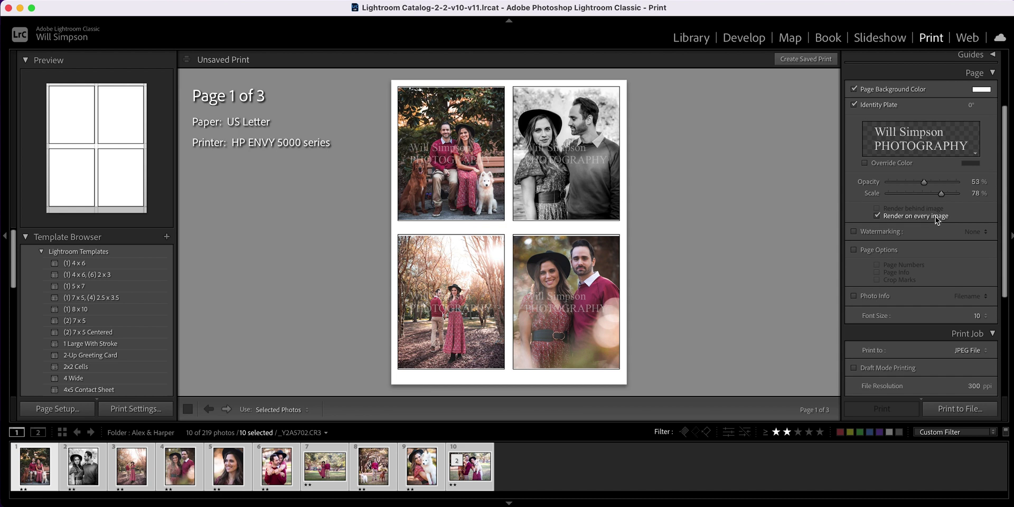
# - Turn off the identity plate and enable Watermarking, leaving the watermark set to None
pyautogui.click(854, 105)
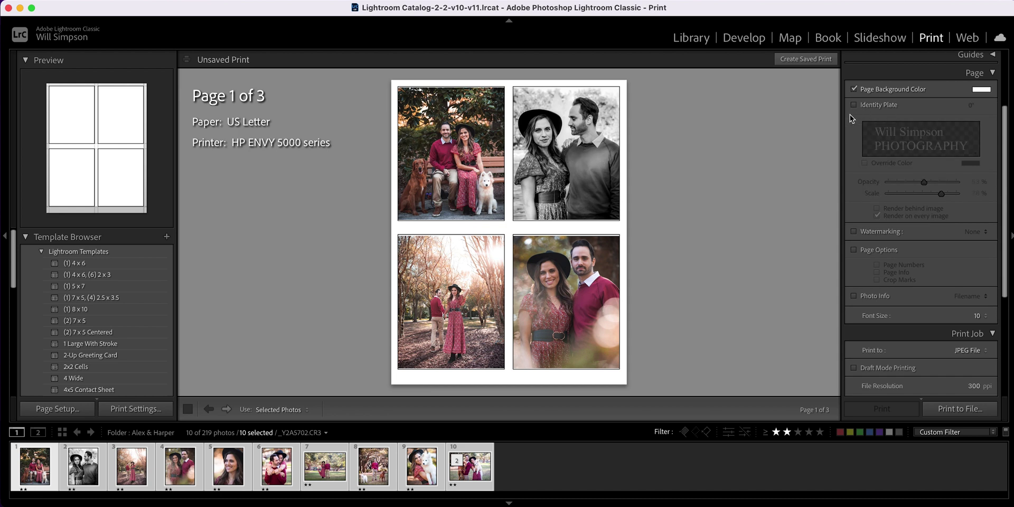
pyautogui.click(881, 232)
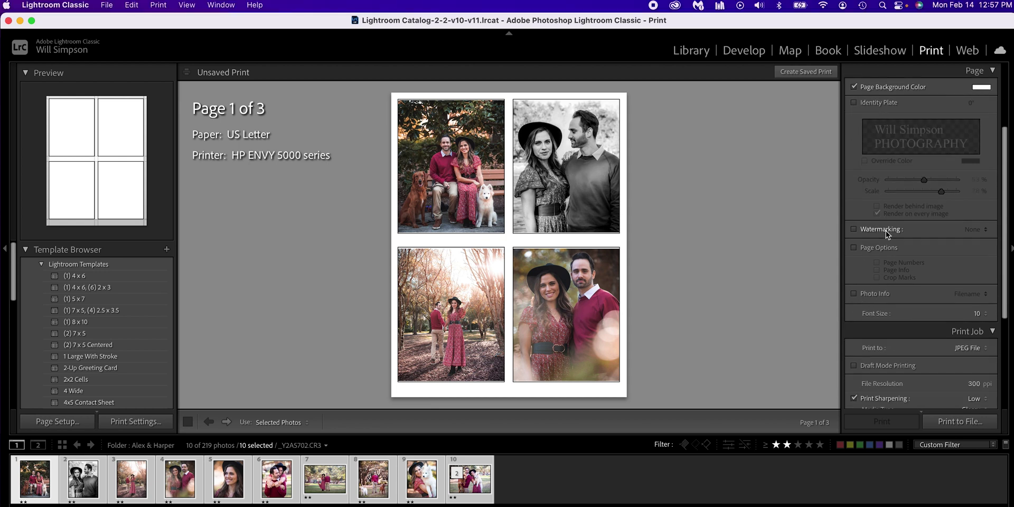
pyautogui.click(973, 230)
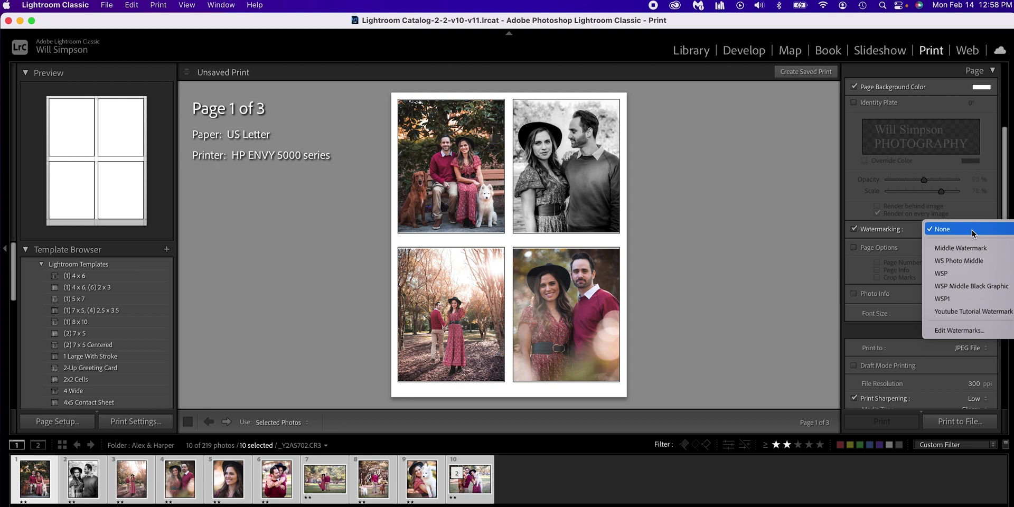
pyautogui.click(785, 230)
# - Load the WSP1 preset in the watermark editor, adjust its size, then cancel without saving
pyautogui.click(71, 4)
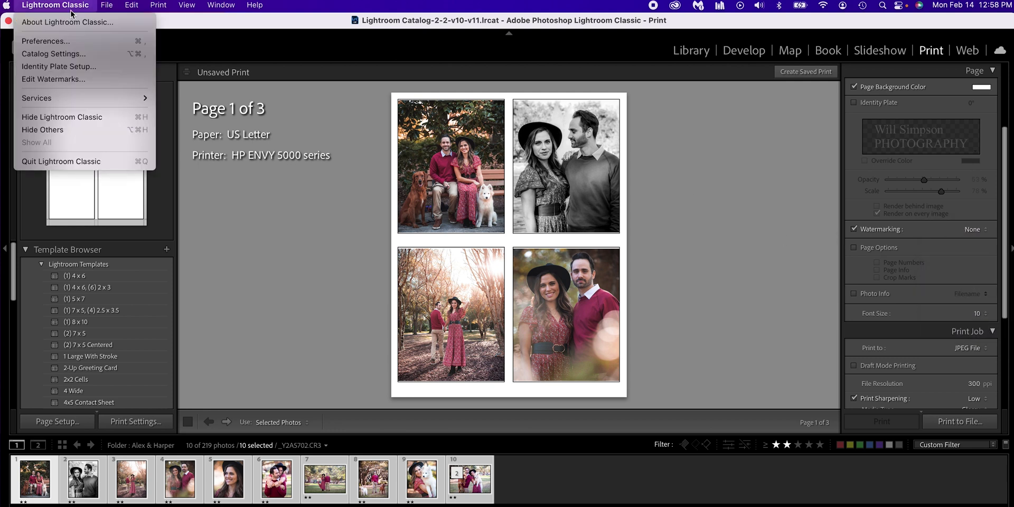
pyautogui.click(66, 79)
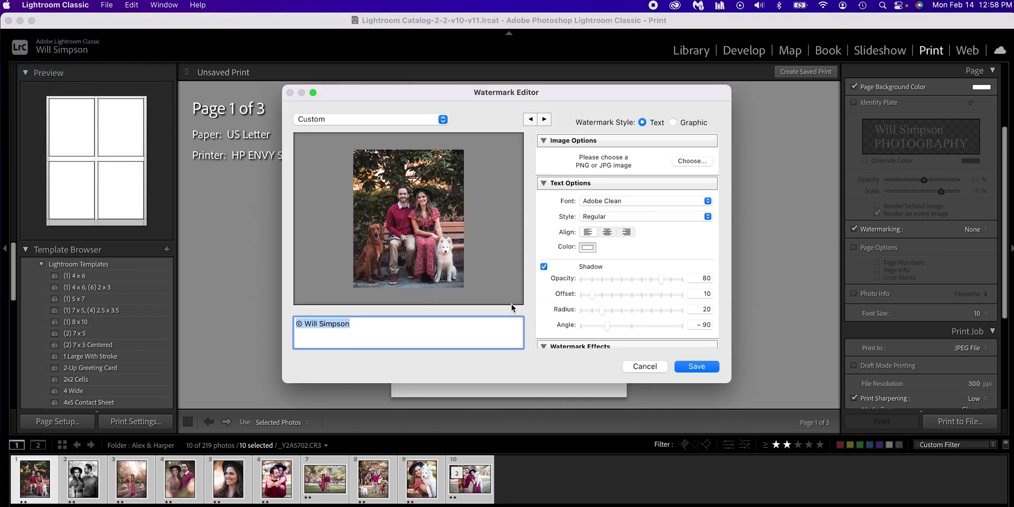
pyautogui.click(348, 119)
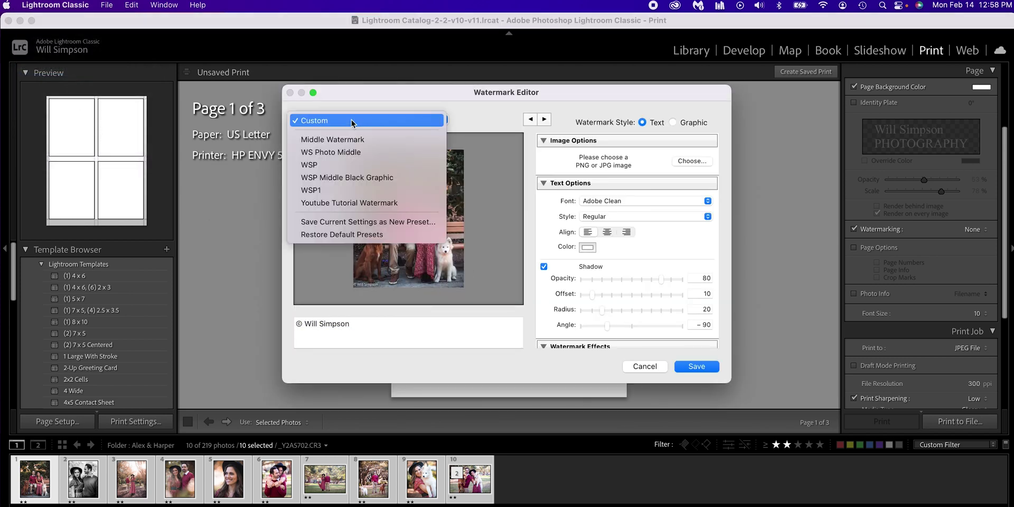
pyautogui.click(339, 191)
pyautogui.scroll(-2, 602, 276)
pyautogui.scroll(-3, 603, 276)
pyautogui.moveTo(584, 284); pyautogui.dragTo(601, 288)
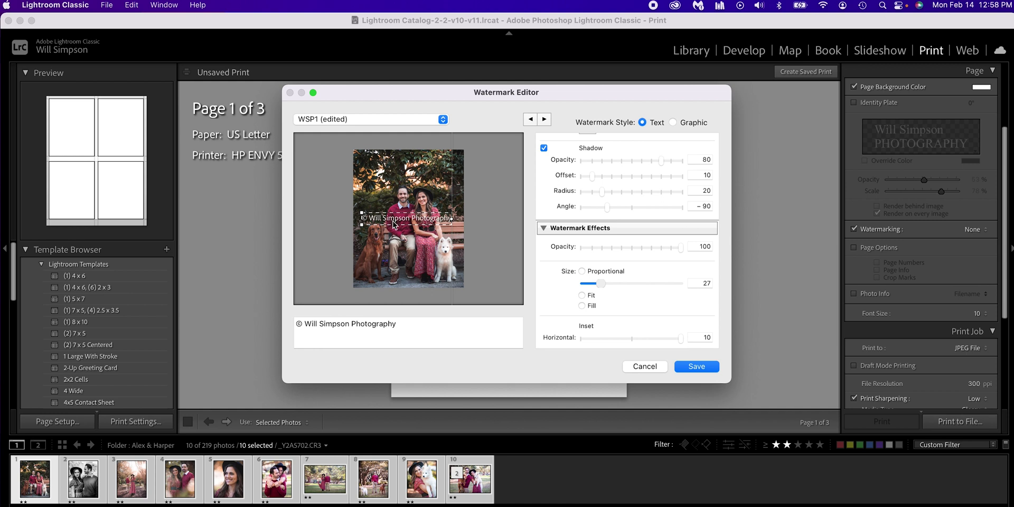
pyautogui.click(695, 367)
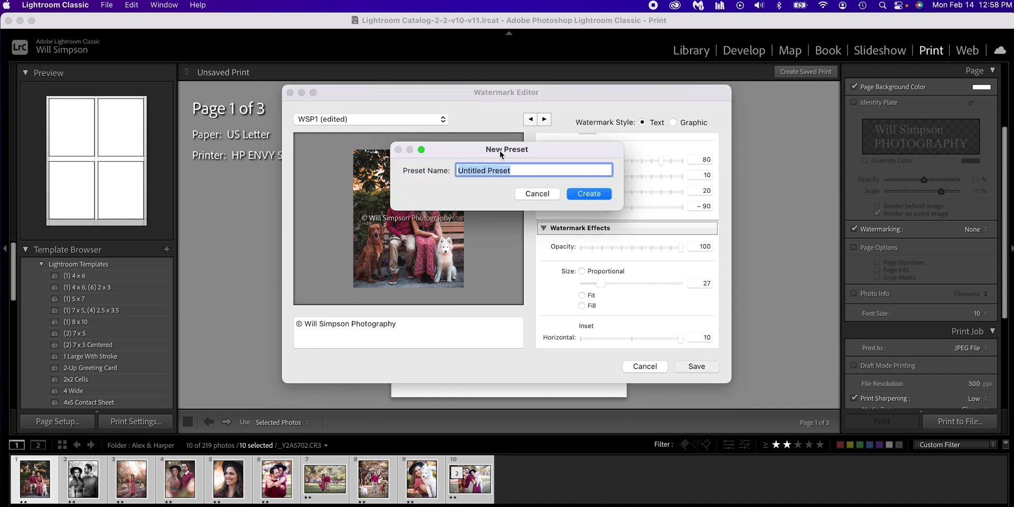
pyautogui.click(537, 193)
pyautogui.click(647, 369)
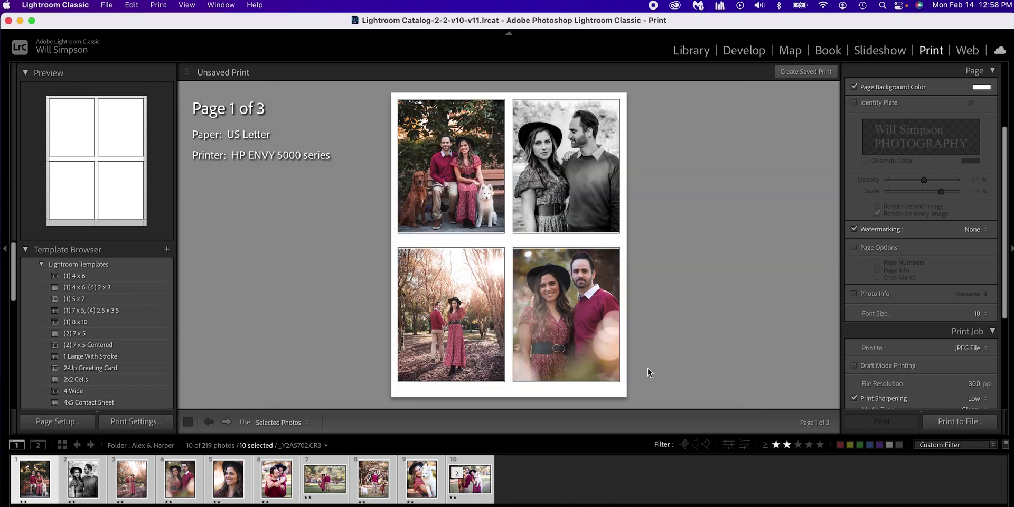
# - Choose the WSP1 watermark preset and switch the identity plate on
pyautogui.click(977, 229)
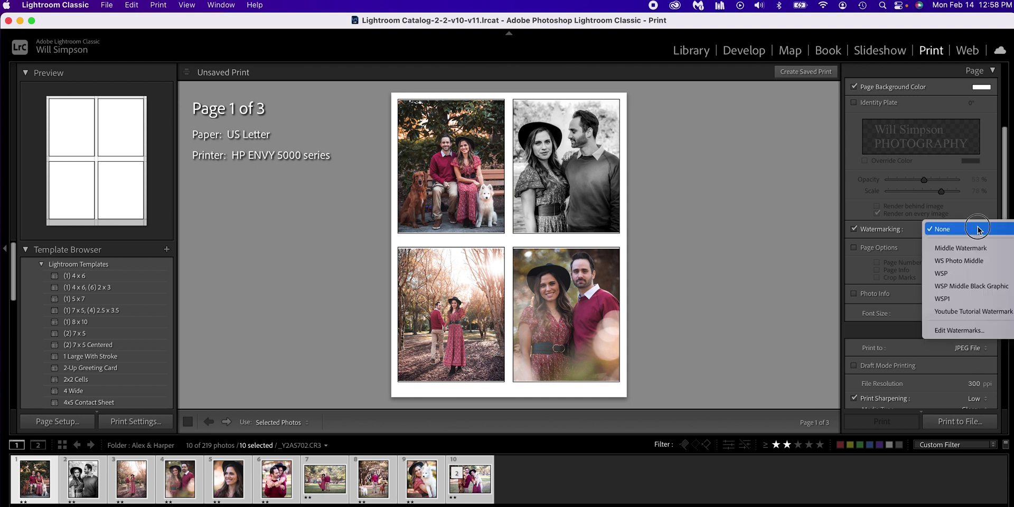
pyautogui.click(967, 298)
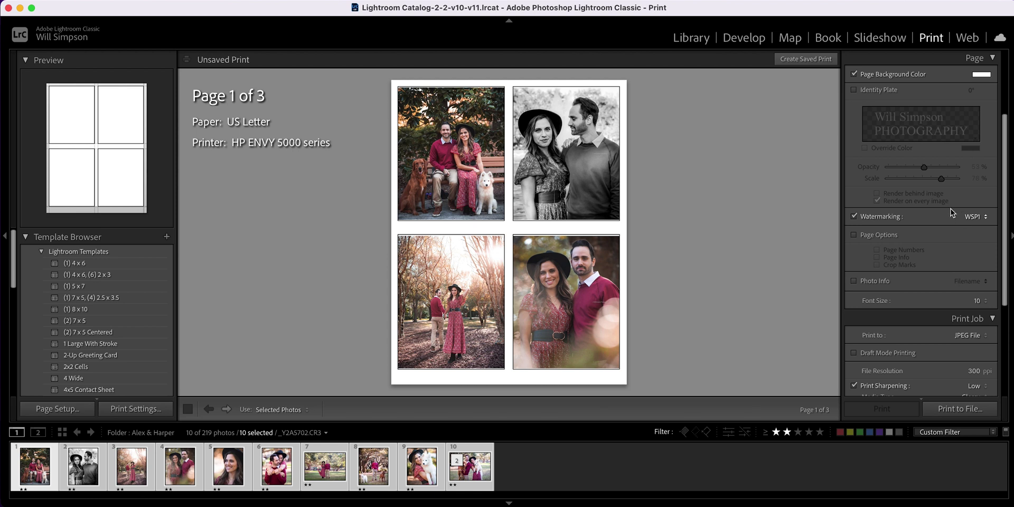
pyautogui.click(886, 91)
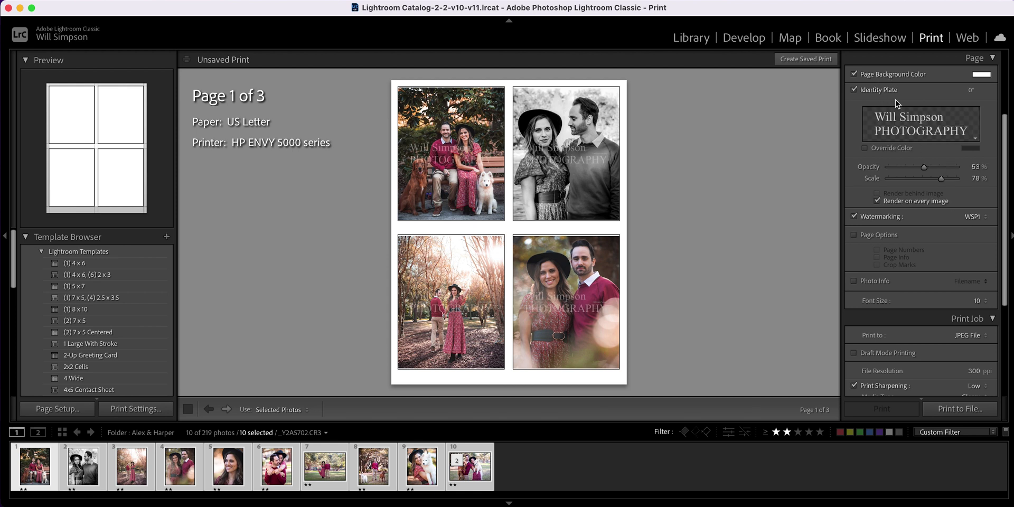
# - Cancel the identity plate editor unchanged, then turn off identity plate and watermarking
pyautogui.click(978, 139)
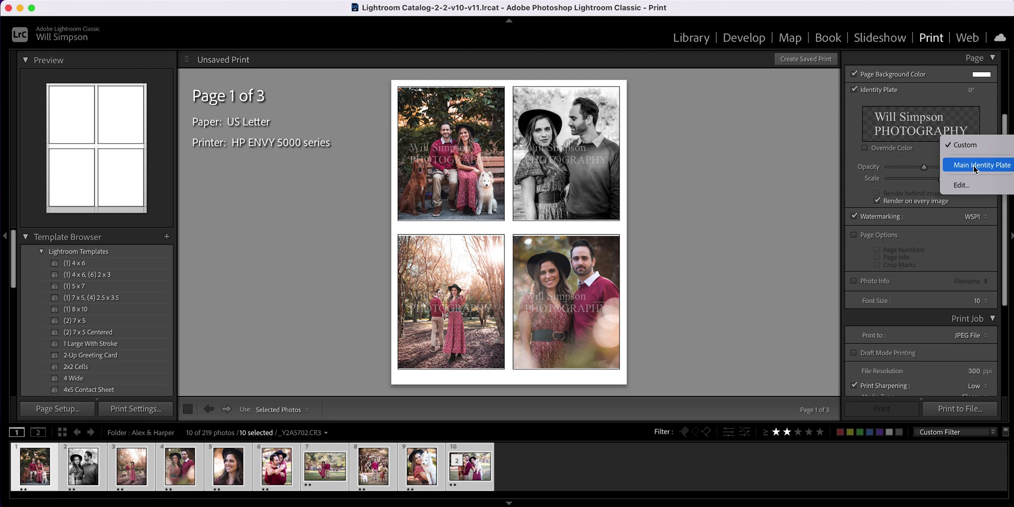
pyautogui.click(961, 185)
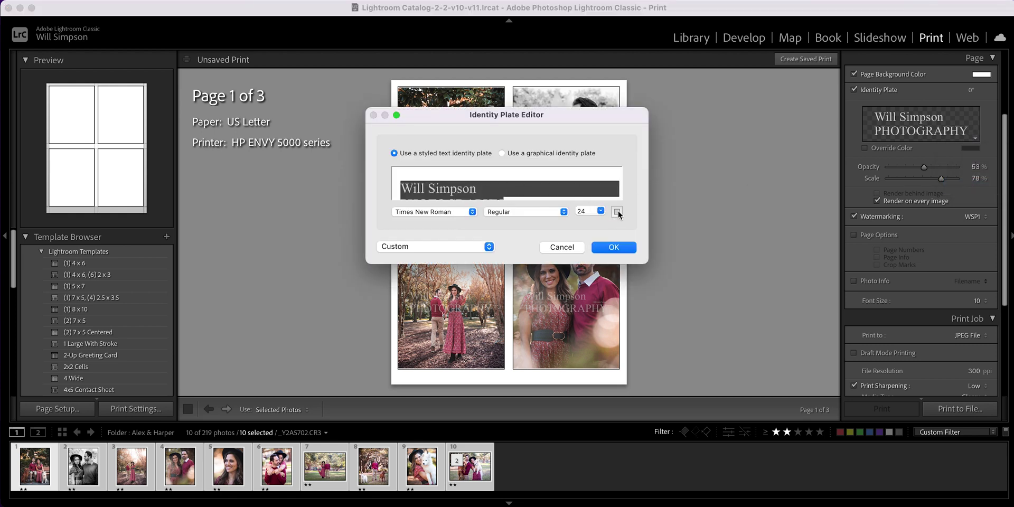
pyautogui.click(563, 248)
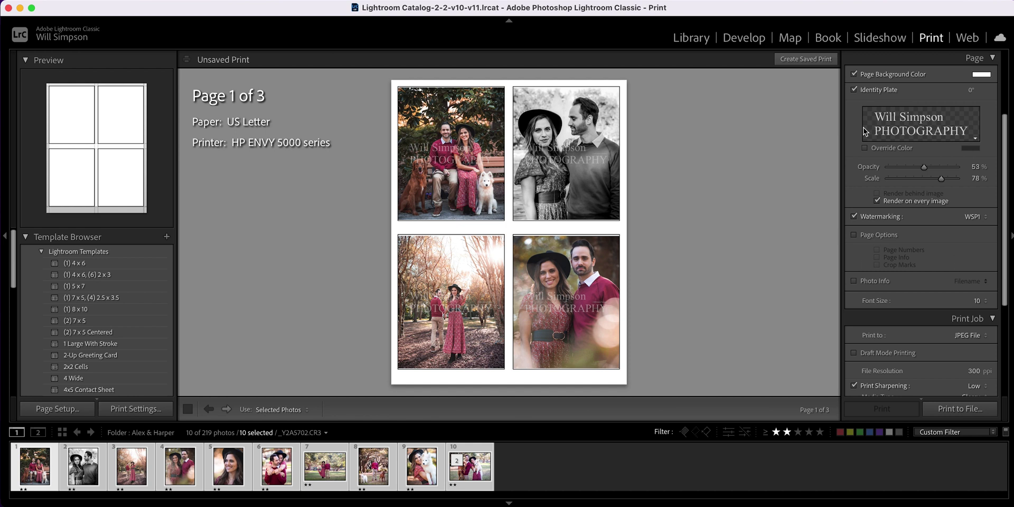
pyautogui.click(854, 90)
pyautogui.click(854, 216)
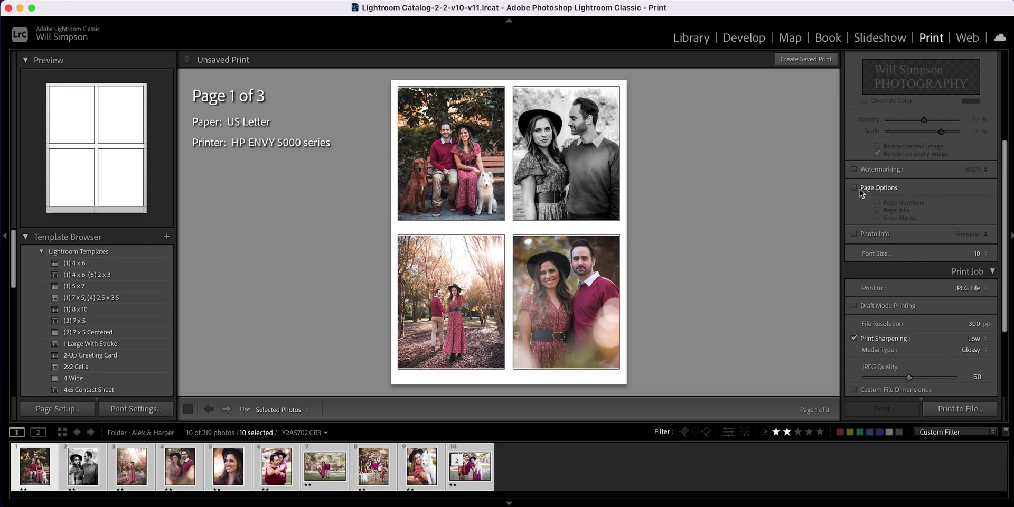
# - Enable Page Options with page numbers on every proof page
pyautogui.click(866, 190)
pyautogui.click(912, 205)
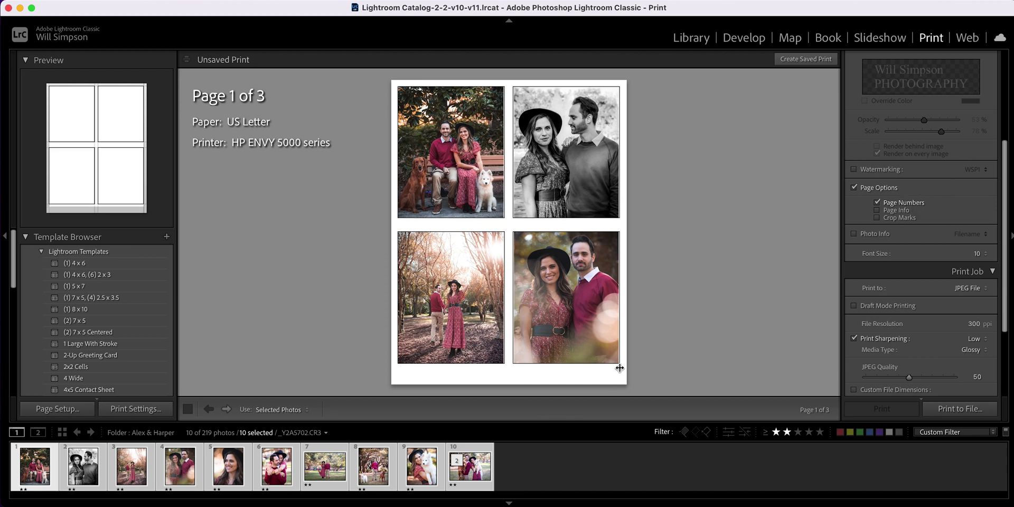
# - Preview pages 2 and 1, try Page Info on then off, and add crop marks
pyautogui.click(226, 410)
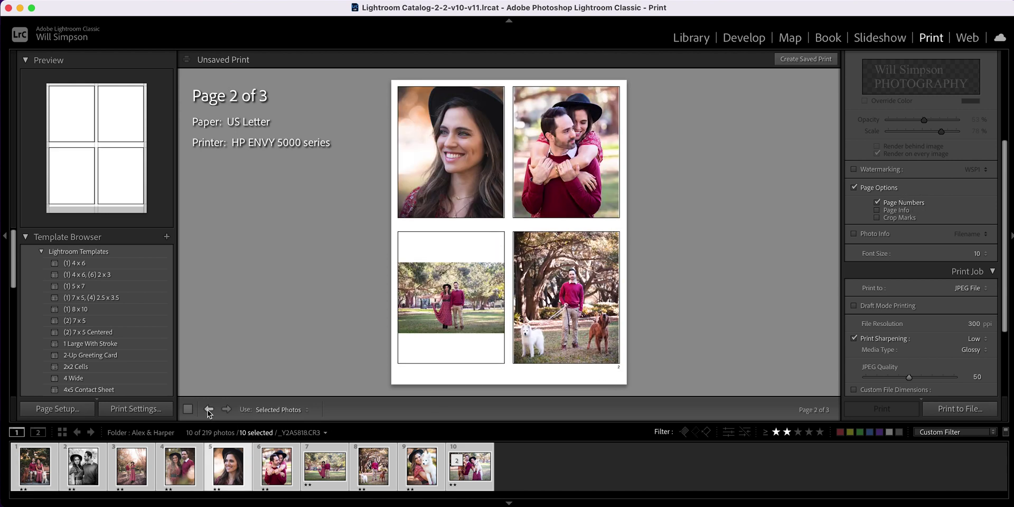
pyautogui.click(209, 409)
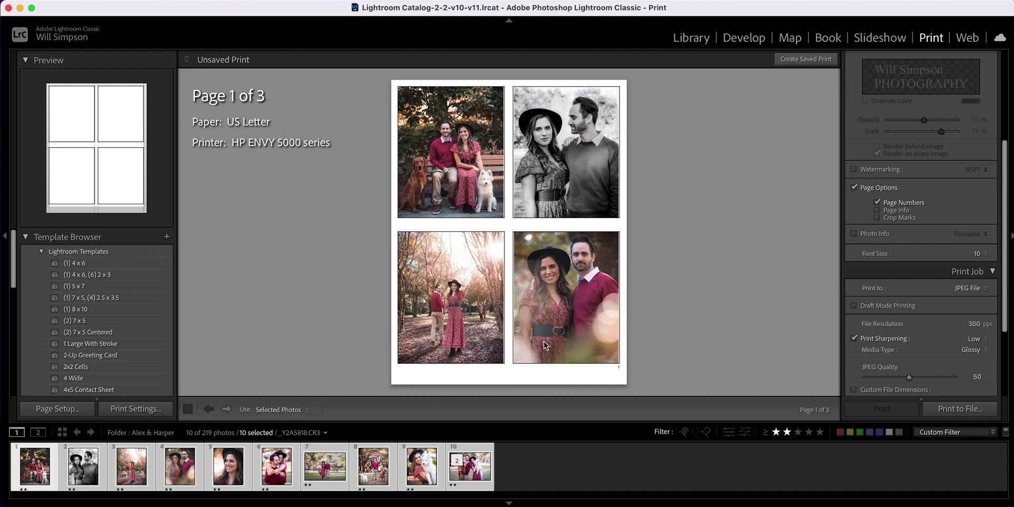
pyautogui.click(894, 211)
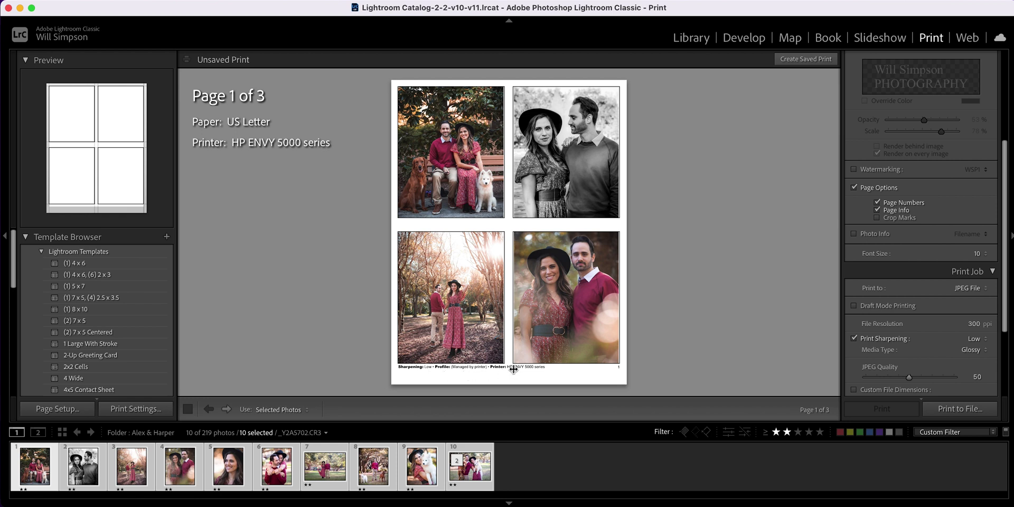
pyautogui.click(881, 212)
pyautogui.click(886, 218)
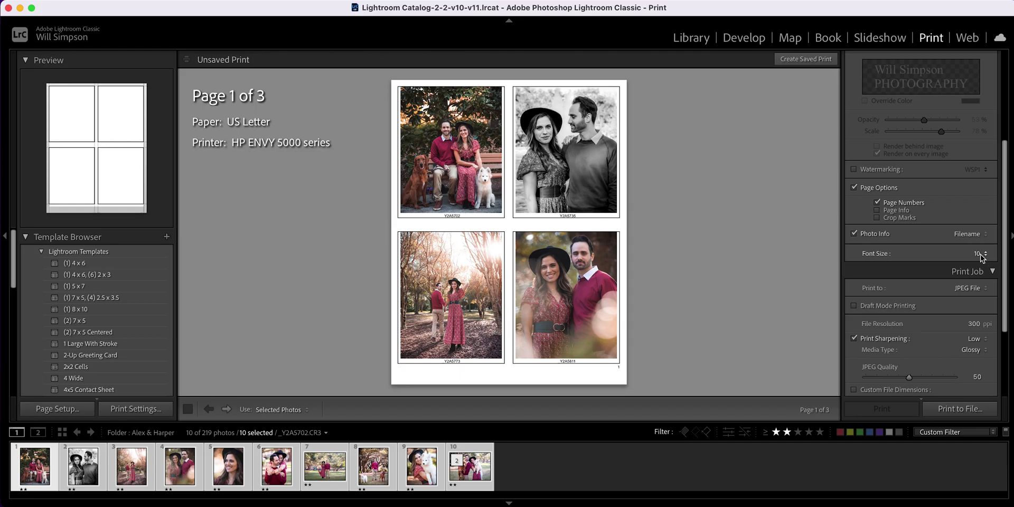
pyautogui.click(979, 235)
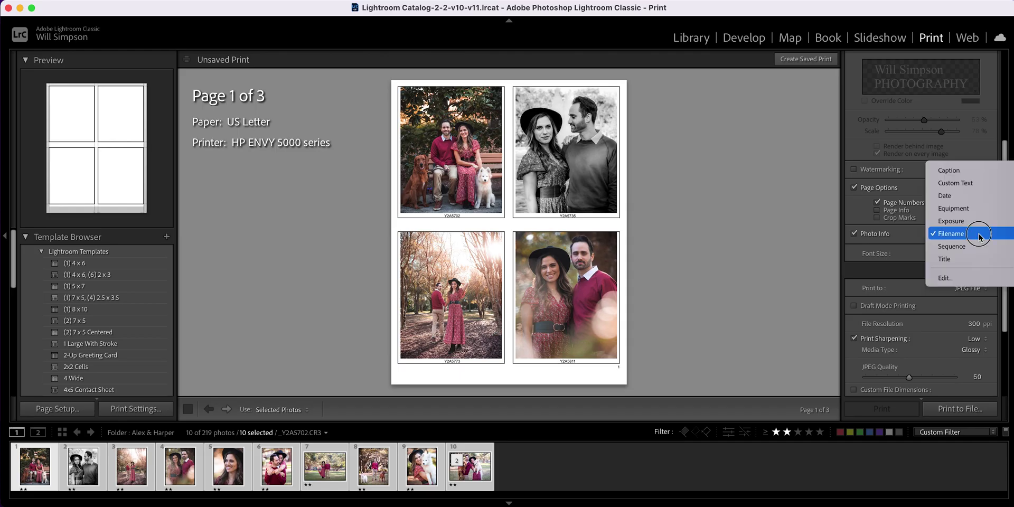
# - Try Caption and Custom Text 'FILE' as photo captions, then clear the custom text
pyautogui.click(976, 171)
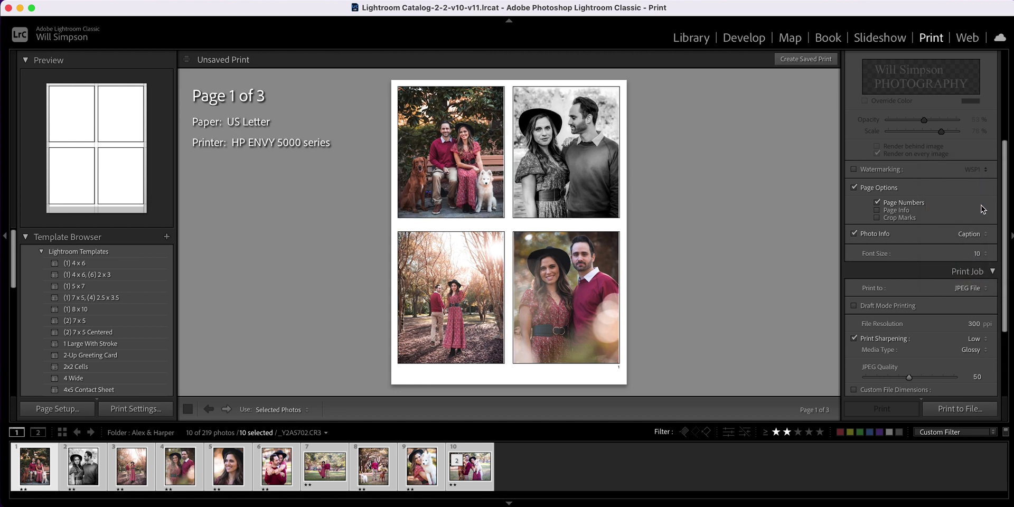
pyautogui.click(971, 234)
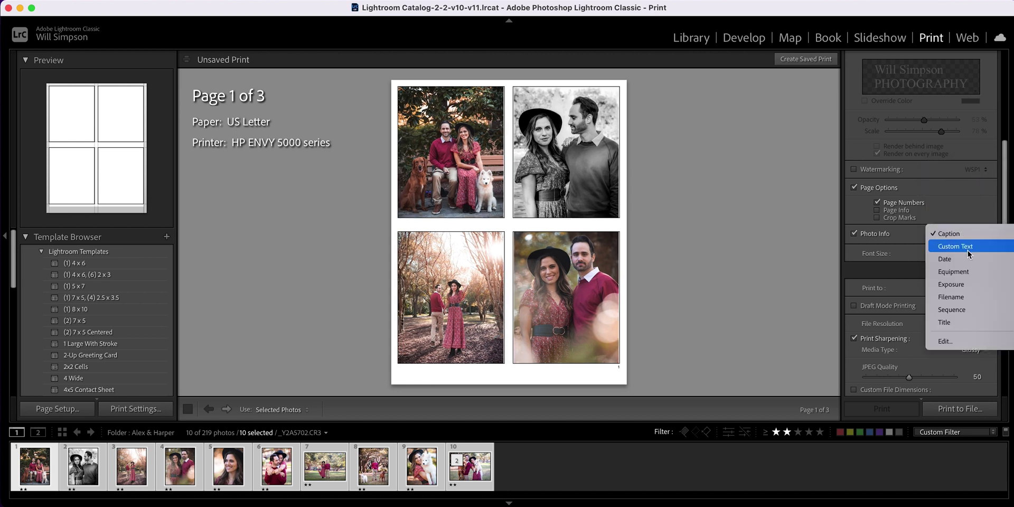
pyautogui.click(965, 243)
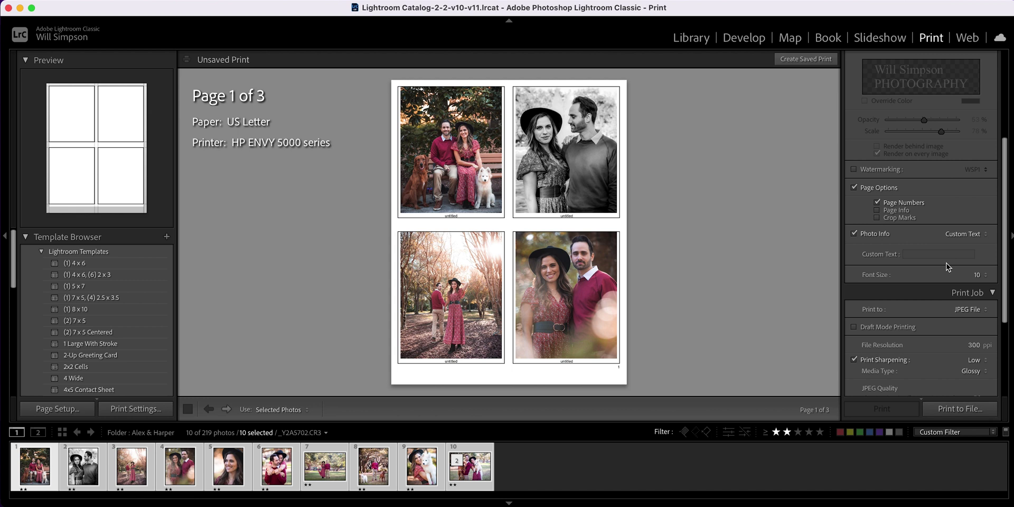
pyautogui.click(931, 258)
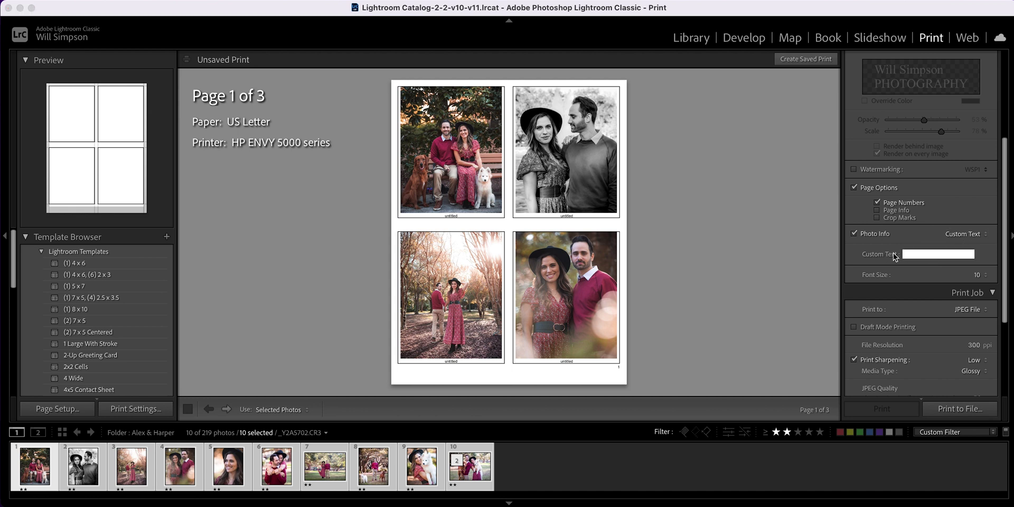
pyautogui.write('FILE')
pyautogui.press('Return')
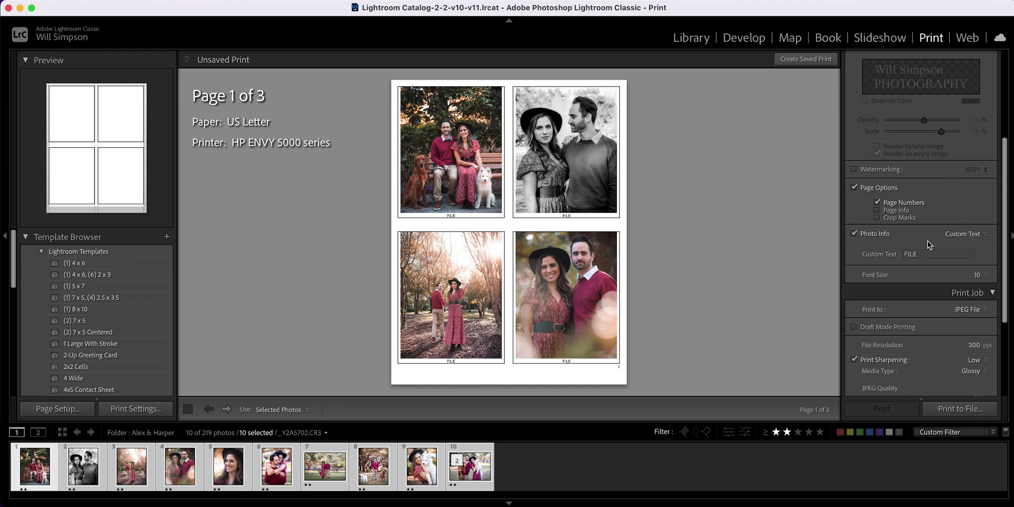
pyautogui.click(928, 254)
pyautogui.press('super+a')
pyautogui.press('BackSpace')
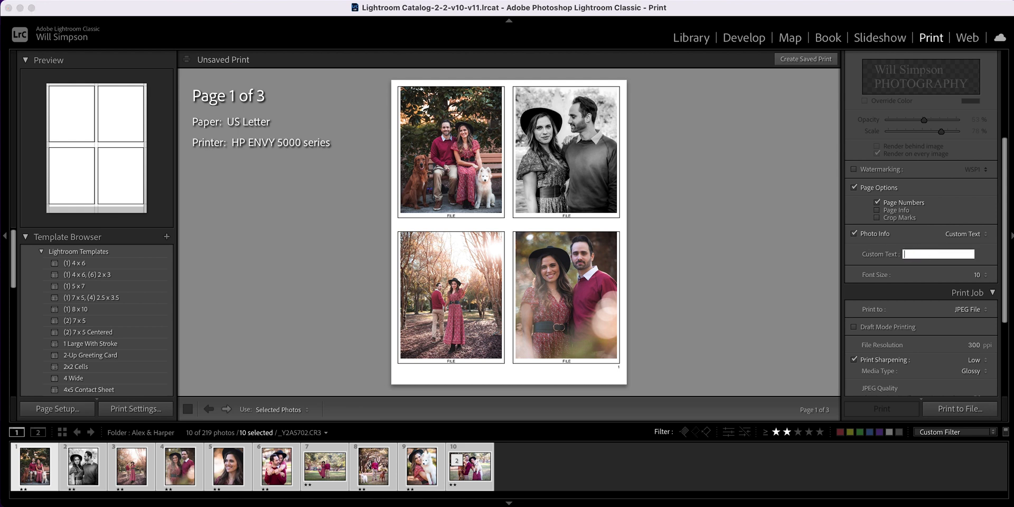
# - Try Date and Equipment photo captions before settling on Filename
pyautogui.click(958, 234)
pyautogui.click(959, 247)
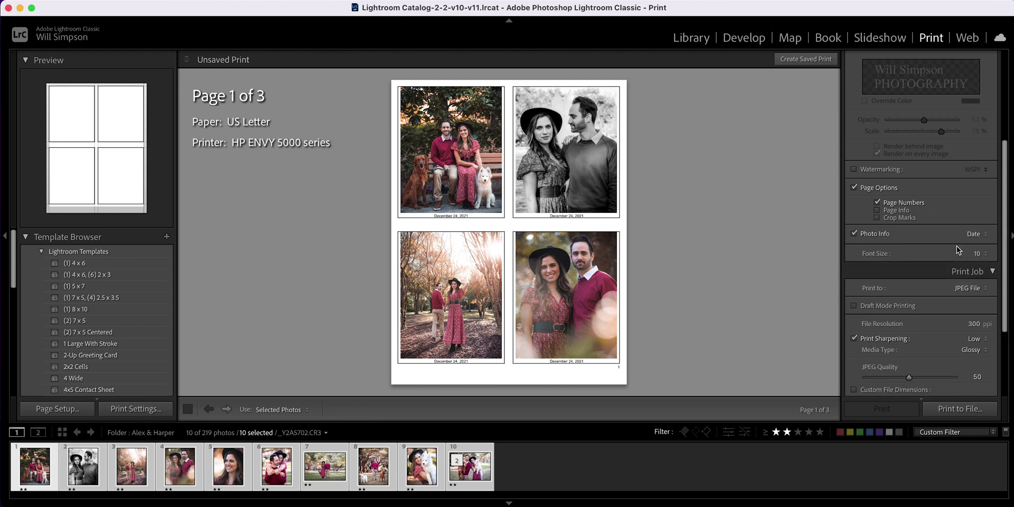
pyautogui.click(976, 234)
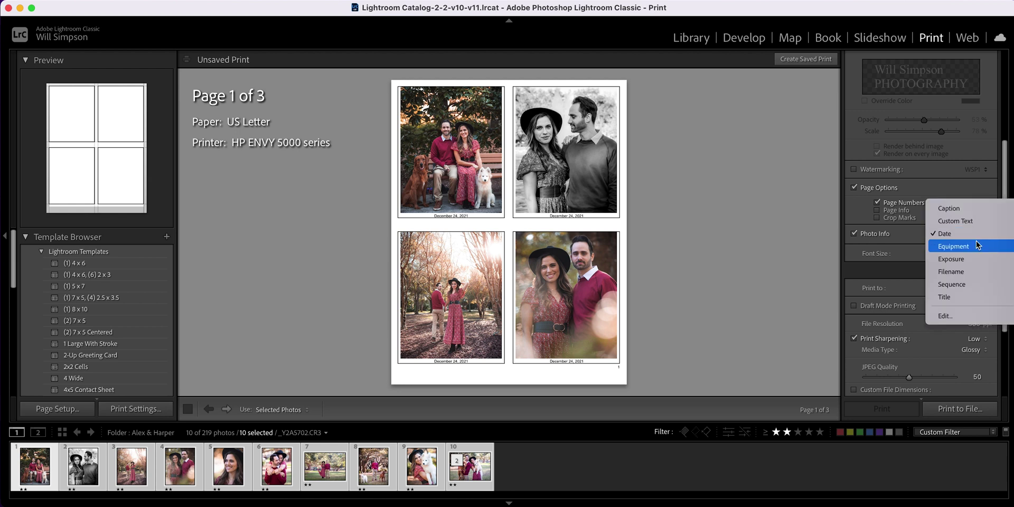
pyautogui.click(976, 246)
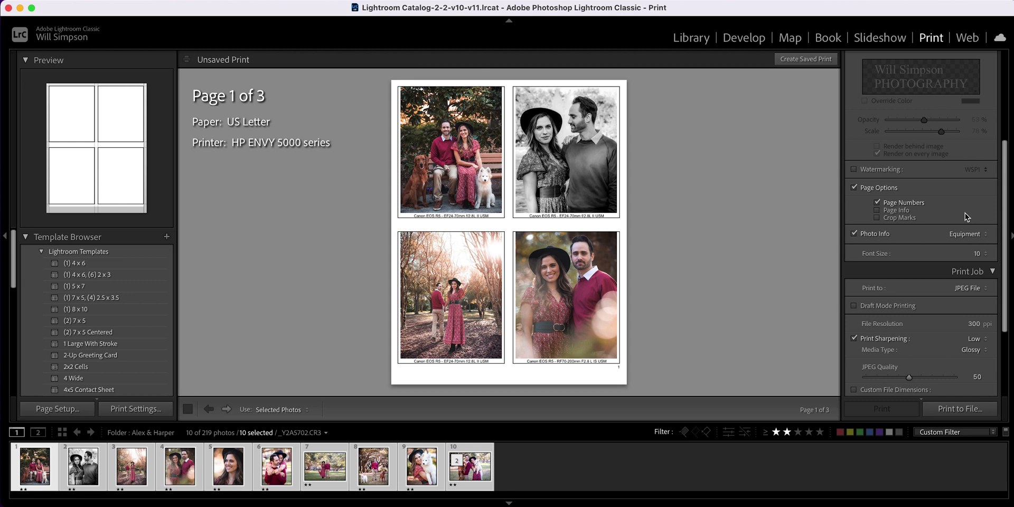
pyautogui.click(962, 233)
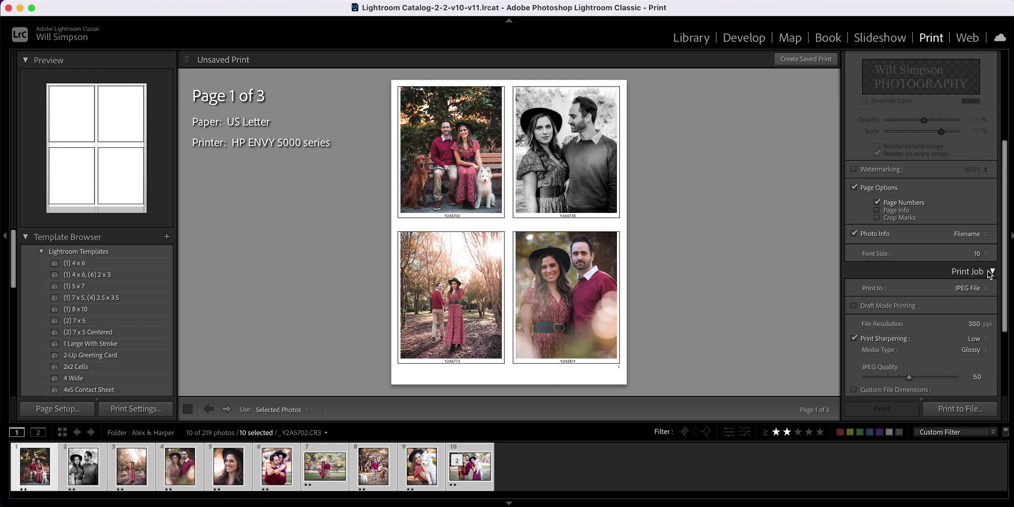
# - Show the identity plate watermark on every photo
pyautogui.scroll(-4, 989, 273)
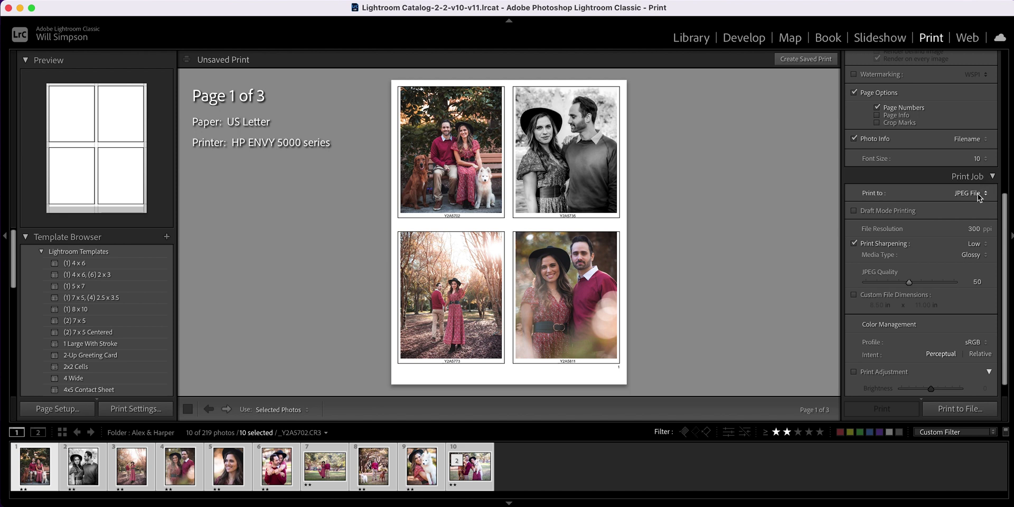
pyautogui.scroll(5, 975, 198)
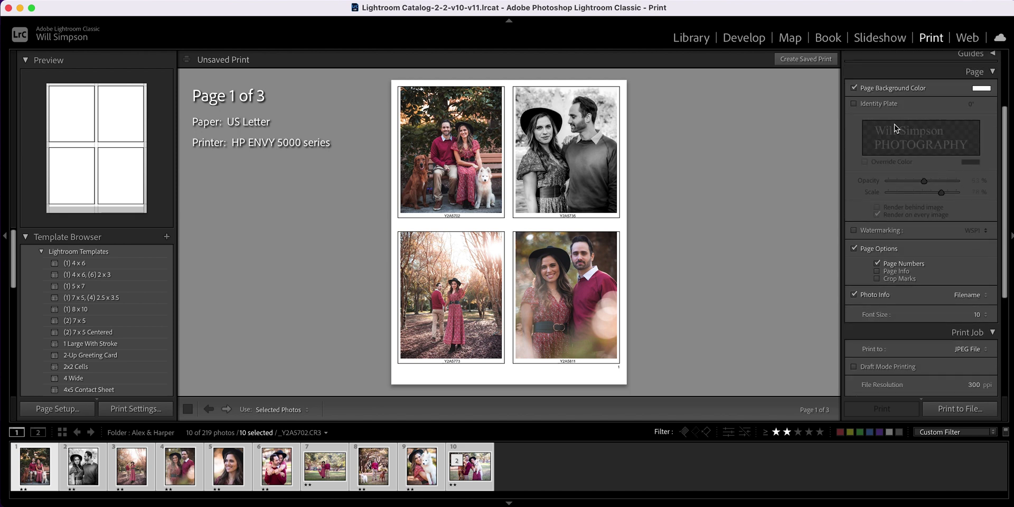
pyautogui.click(876, 105)
# - Keep the output as JPEG File and raise JPEG Quality to 70
pyautogui.scroll(-2, 961, 278)
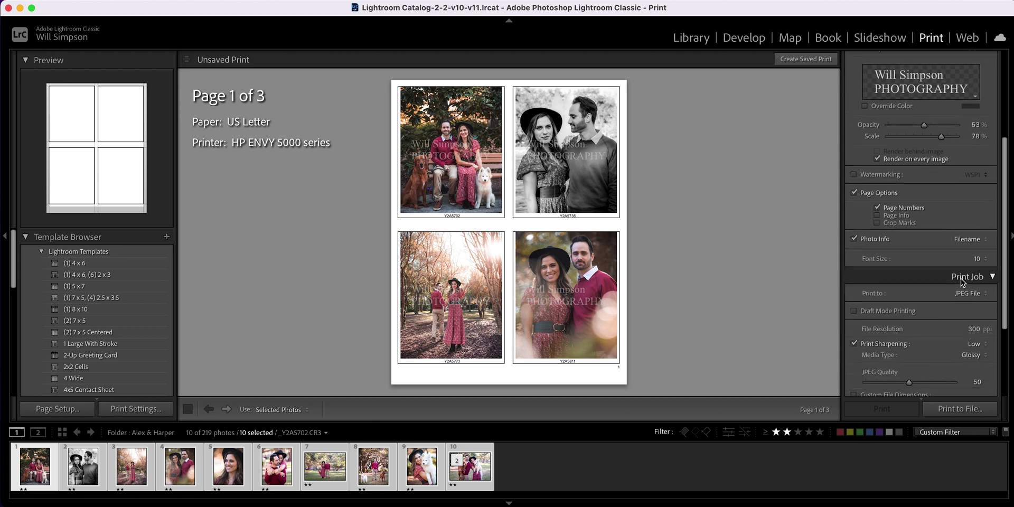
pyautogui.scroll(-4, 961, 277)
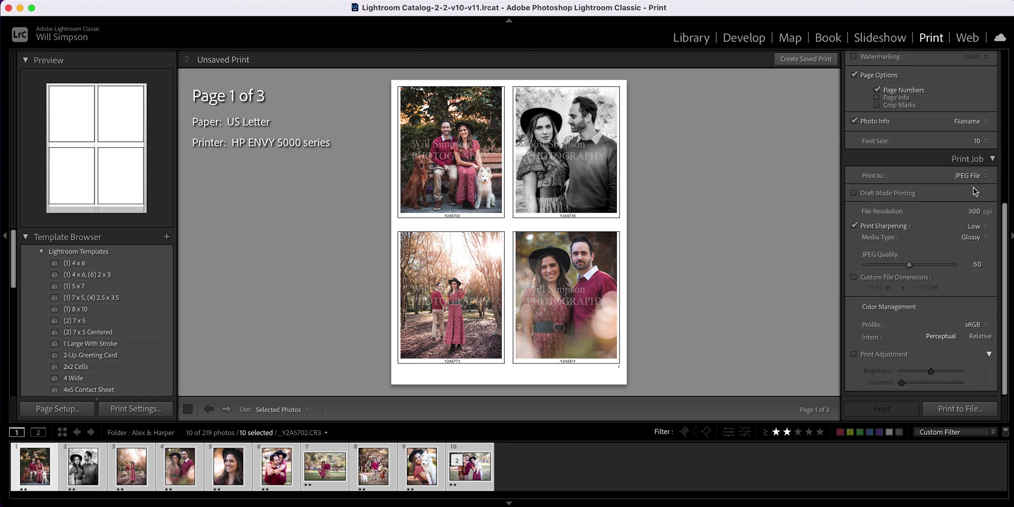
pyautogui.click(975, 176)
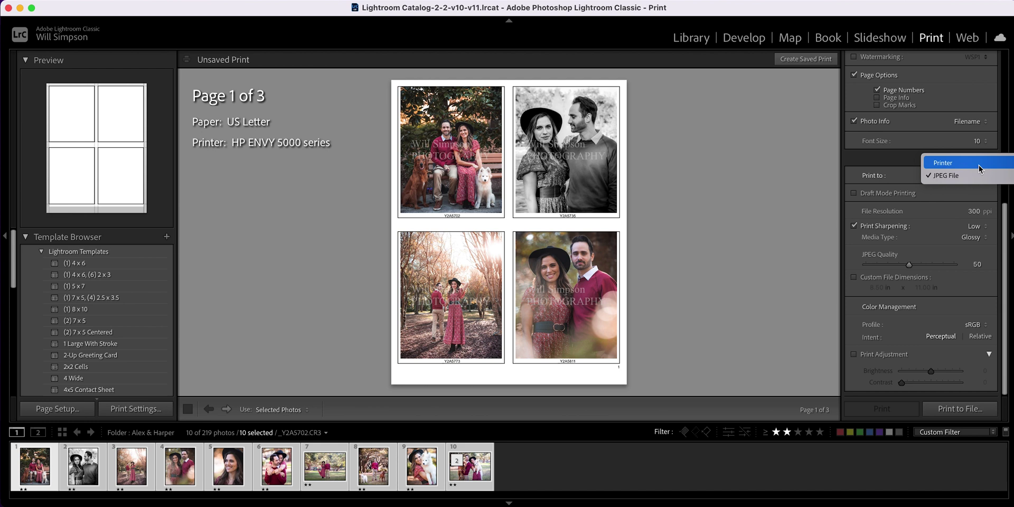
pyautogui.click(973, 177)
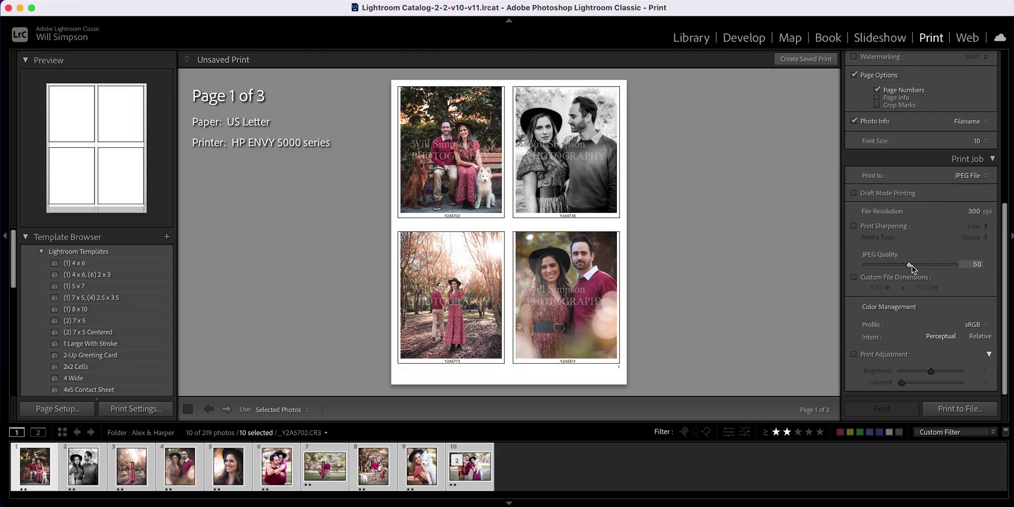
pyautogui.moveTo(909, 267); pyautogui.dragTo(931, 268)
pyautogui.moveTo(930, 266); pyautogui.dragTo(929, 268)
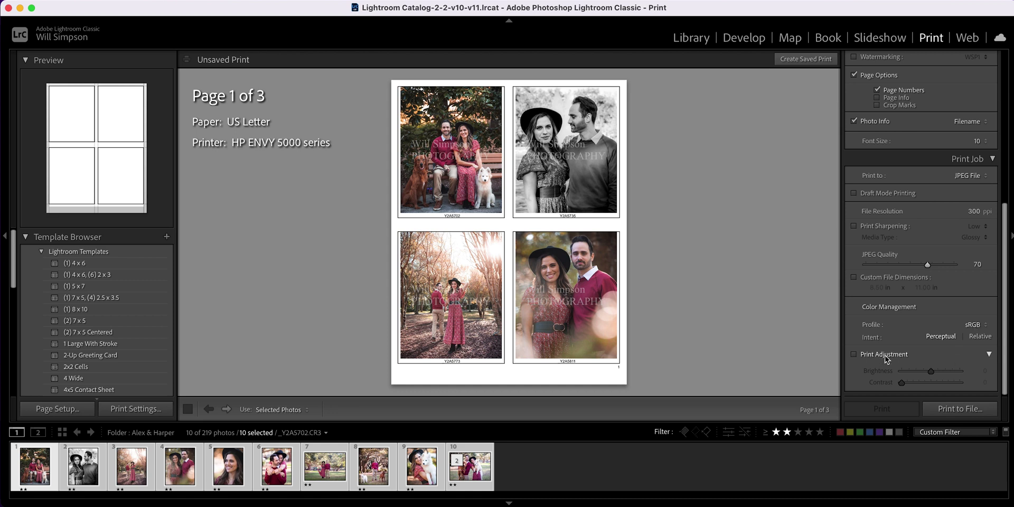
# - Print the proofs to file as 'SAMPLE PROOFS' in the SAMPLE PROOFS folder
pyautogui.click(973, 410)
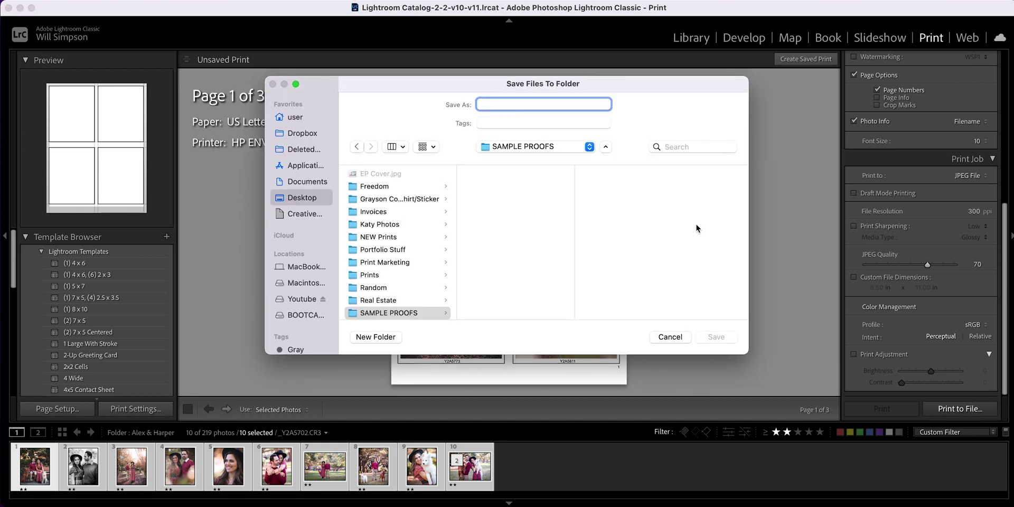
pyautogui.write('SAMPLE PROOFS1')
pyautogui.press('Return')
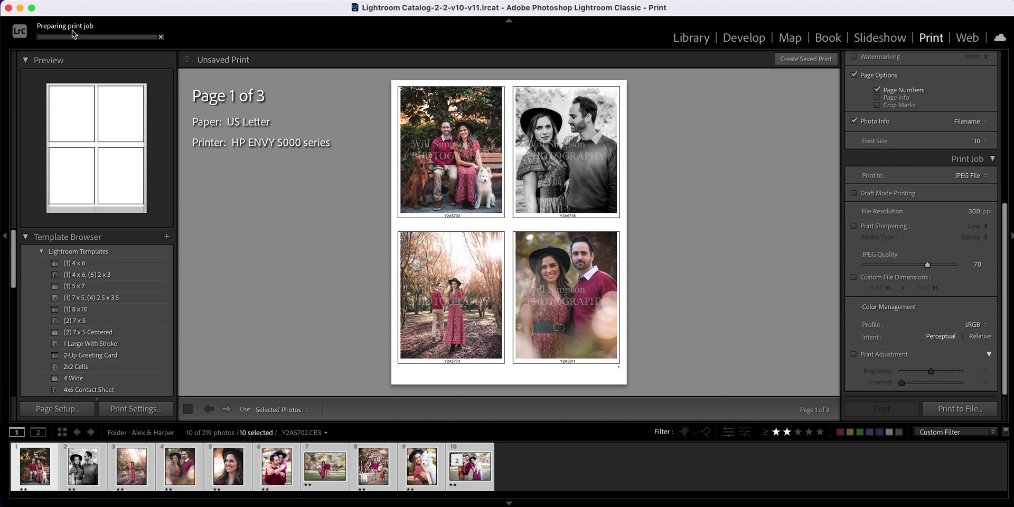
# - Open the SAMPLE PROOFS1 folder in Finder to view the exported JPEGs
pyautogui.doubleClick(364, 141)
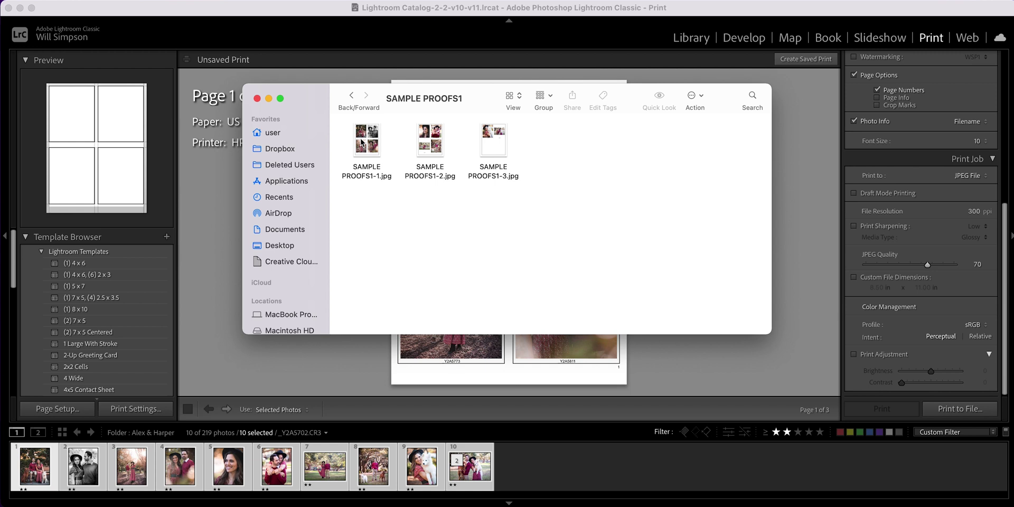
pyautogui.moveTo(553, 210); pyautogui.dragTo(340, 120)
pyautogui.click(470, 235)
# - Quick Look the first proof JPEG, shrink the preview, and step to the next page
pyautogui.click(366, 148)
pyautogui.press('space')
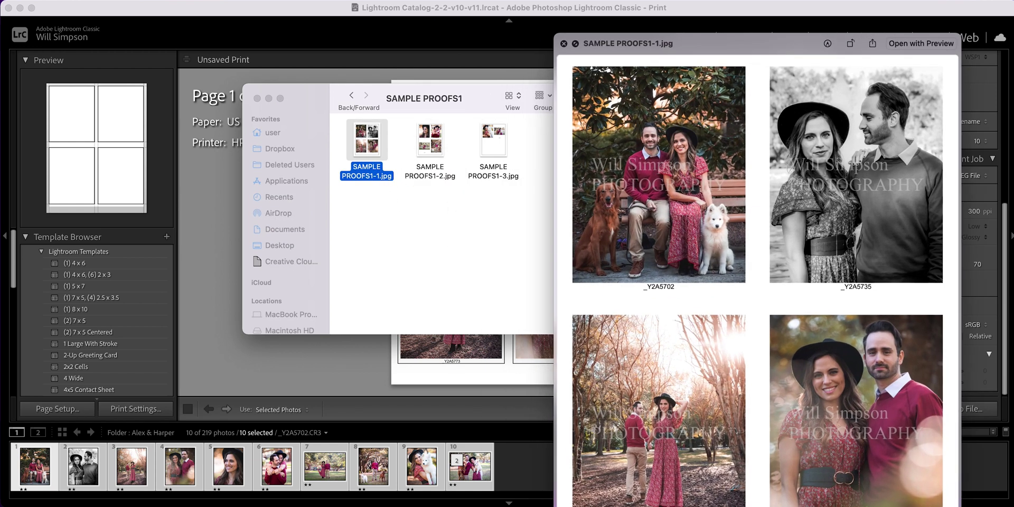
pyautogui.moveTo(958, 504); pyautogui.dragTo(882, 464)
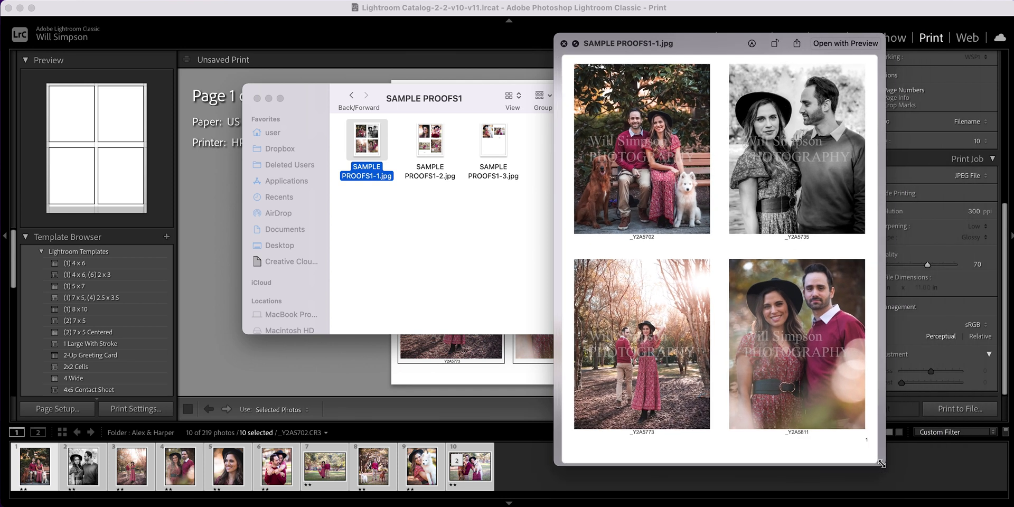
pyautogui.press('Right')
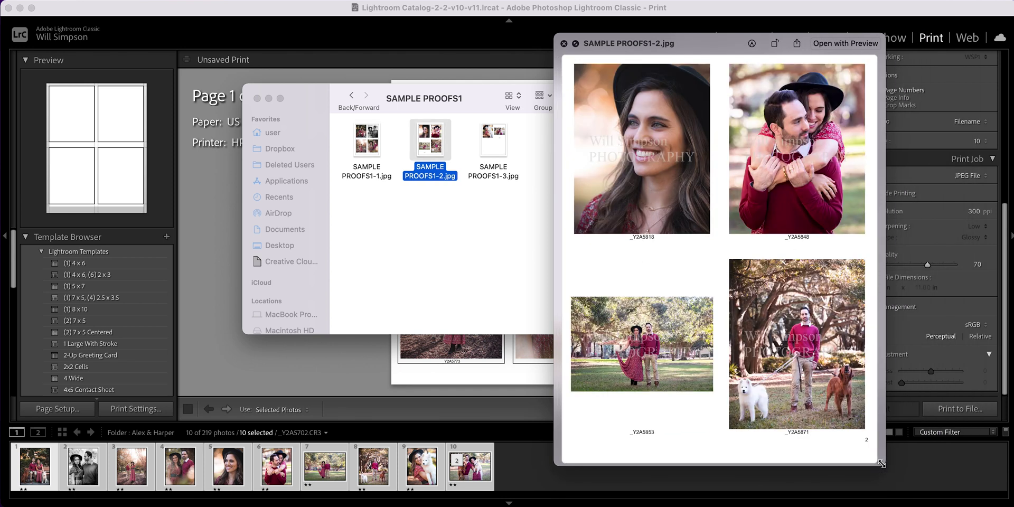